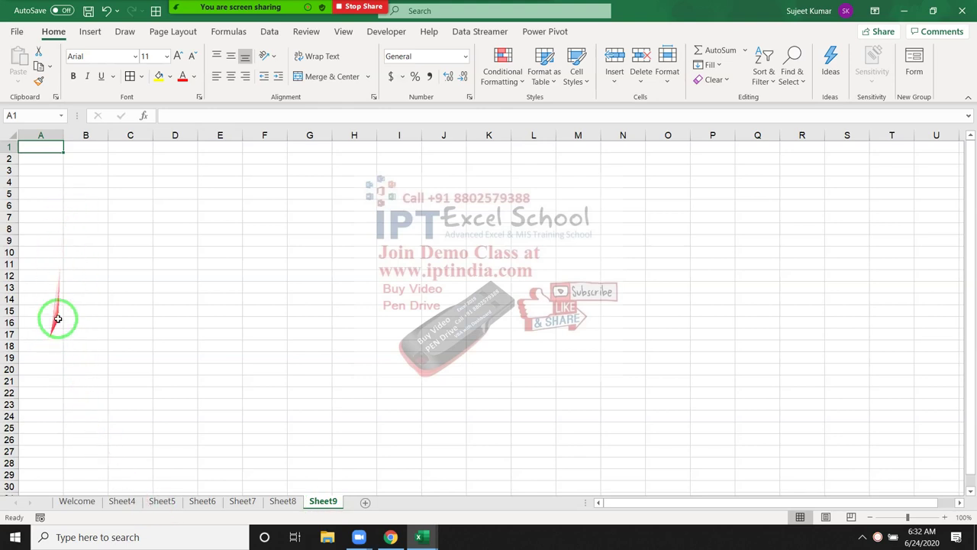
Step: Try a trial =REPT formula in B3 repeating sample letter A from A3 five times
left_click(52, 275)
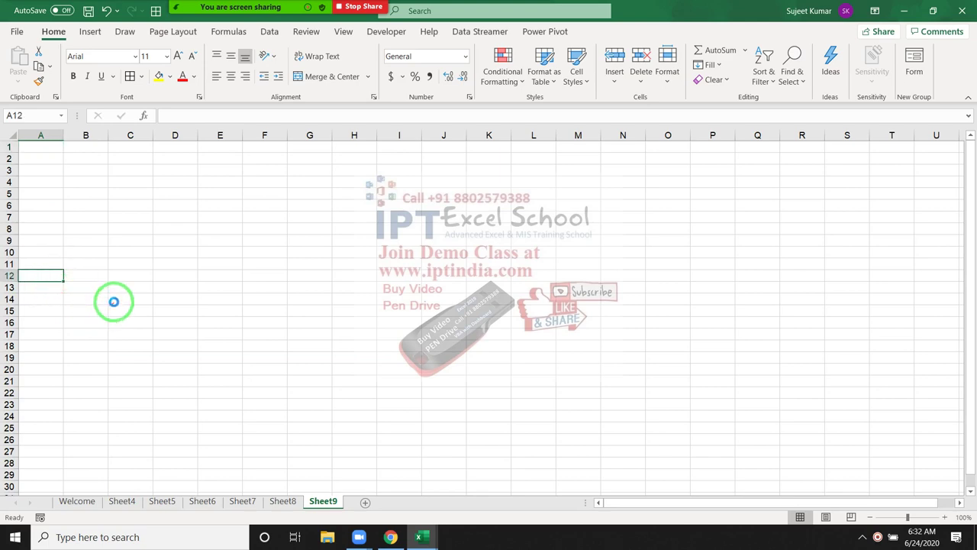
scroll(107, 305, "up", 1, "ctrl")
scroll(107, 307, "up", 3, "ctrl")
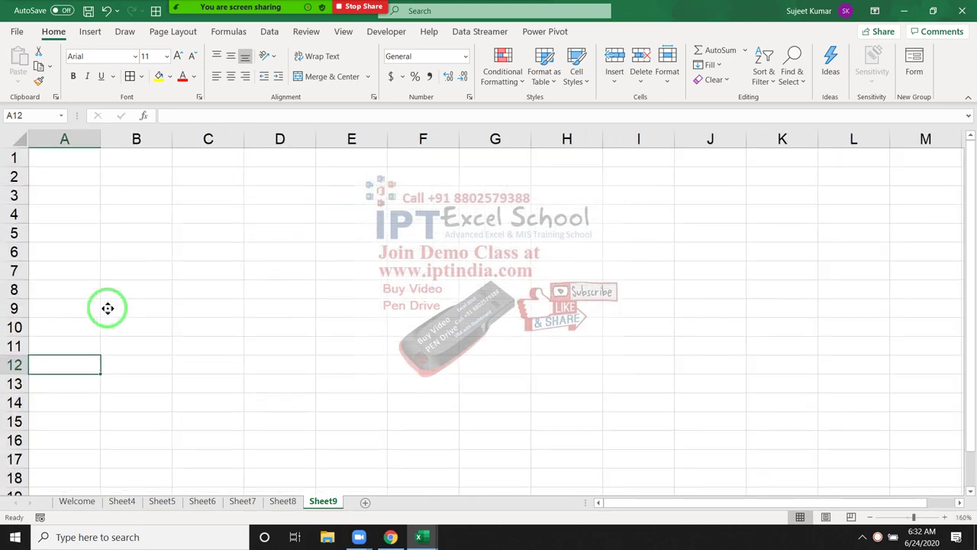
scroll(107, 308, "up", 2, "ctrl")
scroll(106, 307, "up", 3, "ctrl")
left_click(120, 216)
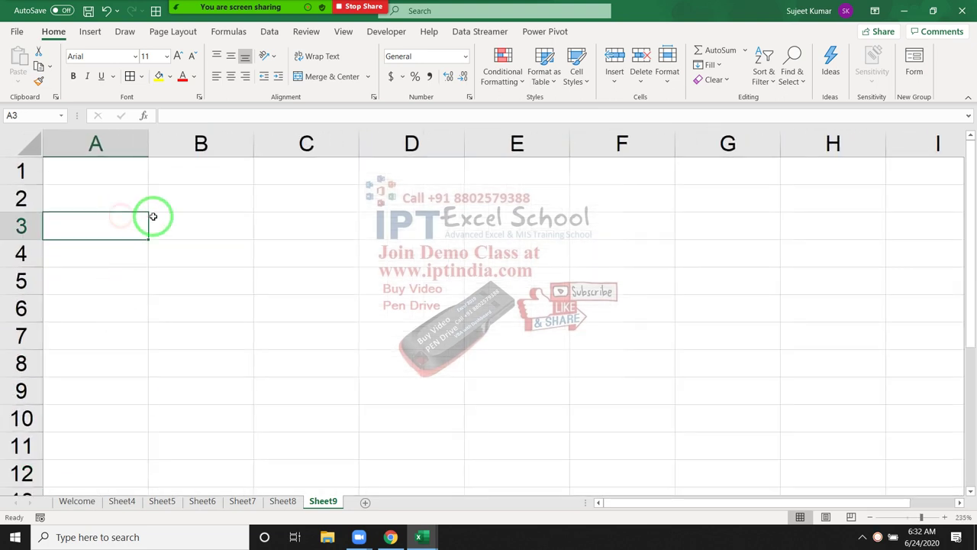
type("A")
key("Tab")
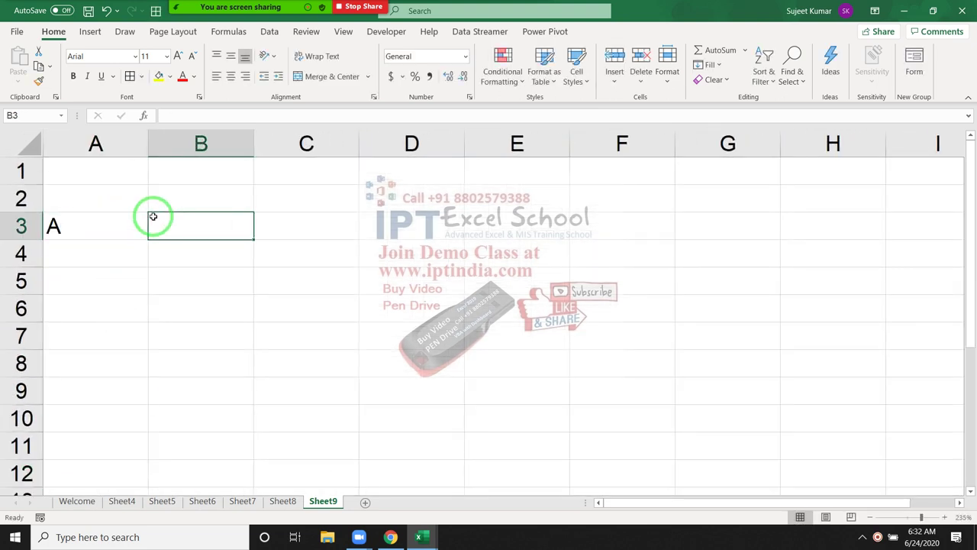
type("=re")
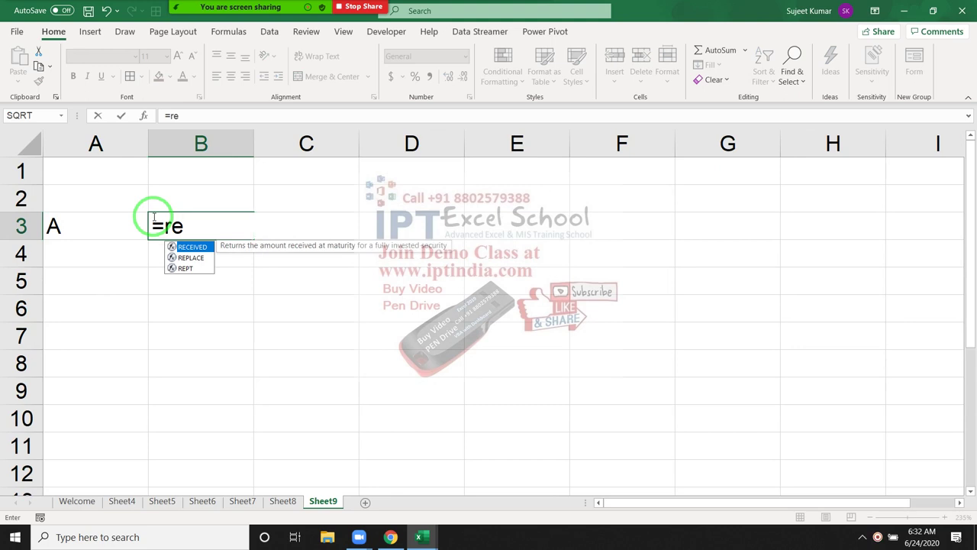
key("Tab")
key("BackSpace")
key("BackSpace")
key("BackSpace")
key("BackSpace")
key("BackSpace")
key("BackSpace")
key("BackSpace")
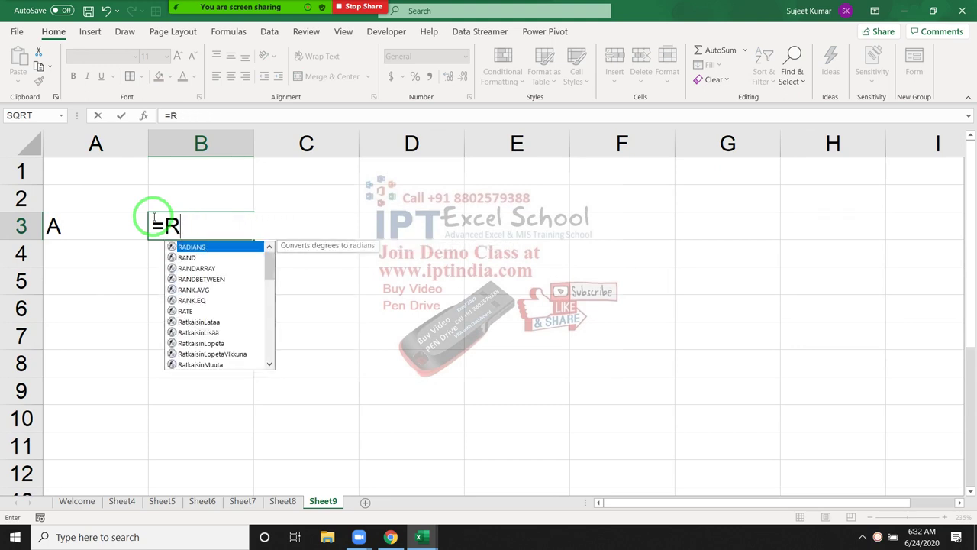
type("ep")
key("Down")
key("Tab")
key("Left")
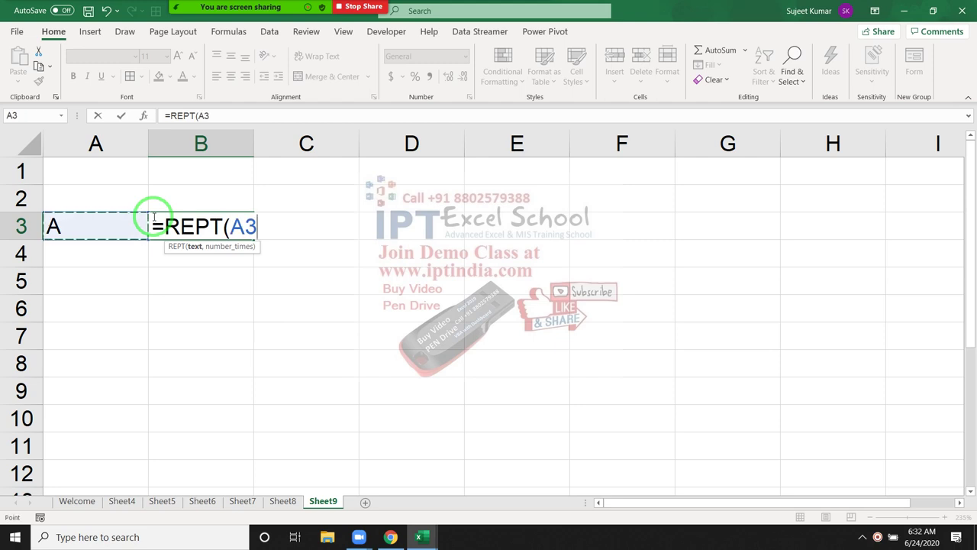
type(",5")
key("Return")
Step: Check the trial formula, then clear both A3 and B3
key("Up")
key("Right")
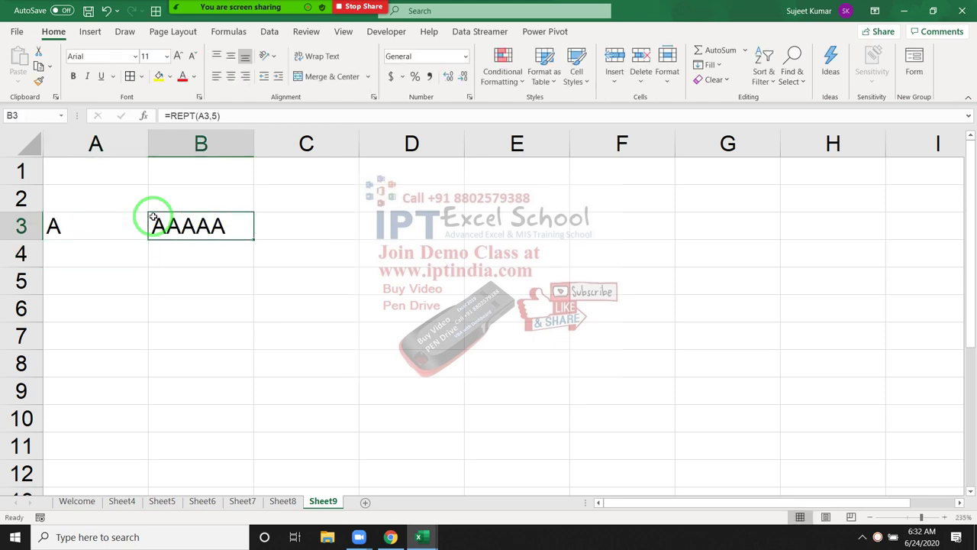
key("Left")
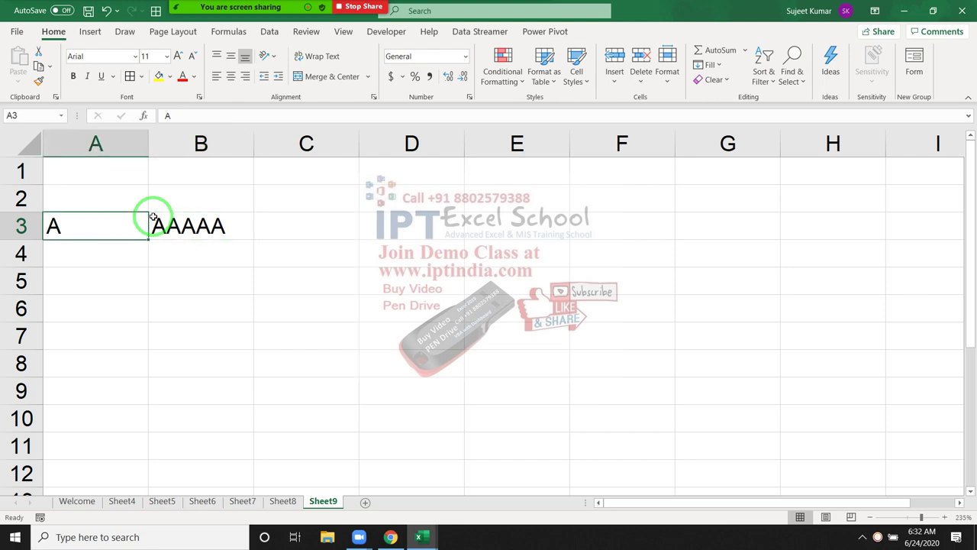
key("shift+Right")
key("Delete")
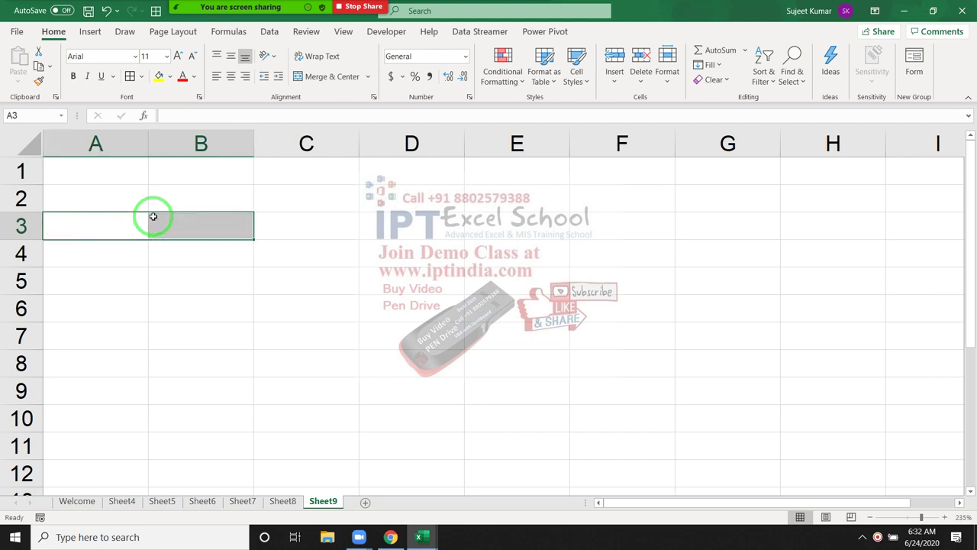
key("Up")
key("Up")
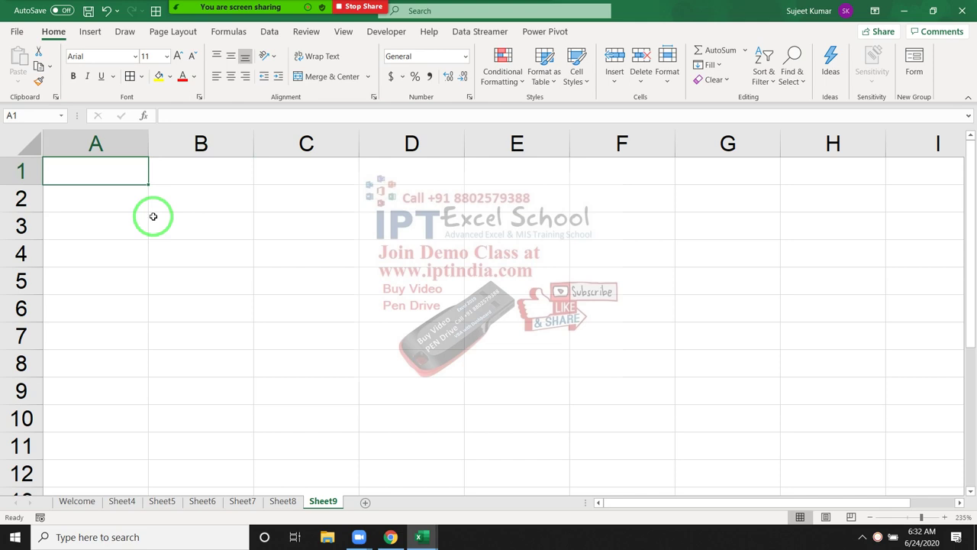
Step: Enter the Sales header in A1 and 85, 36, 65, 12, 85, 45, 36 in A2:A8, then select them
type("SAles")
key("Return")
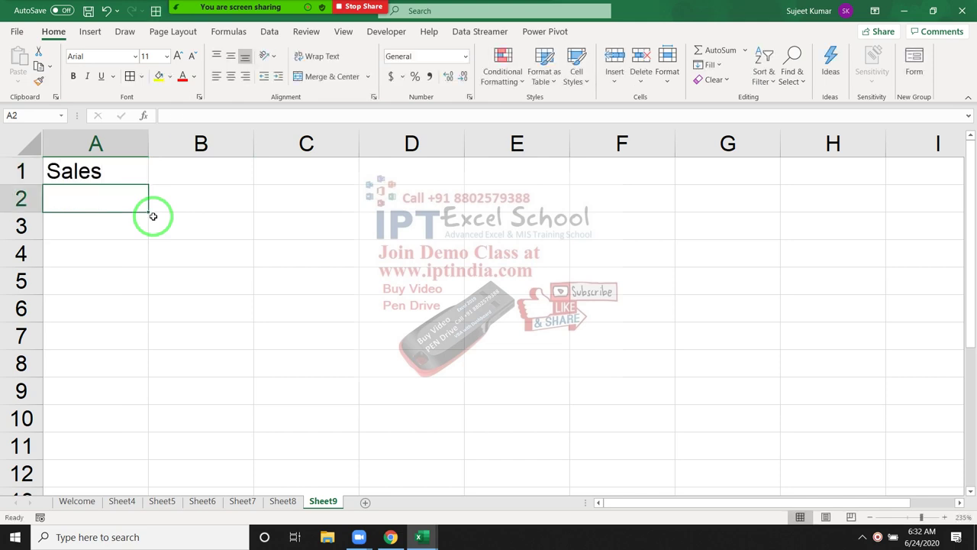
type("85")
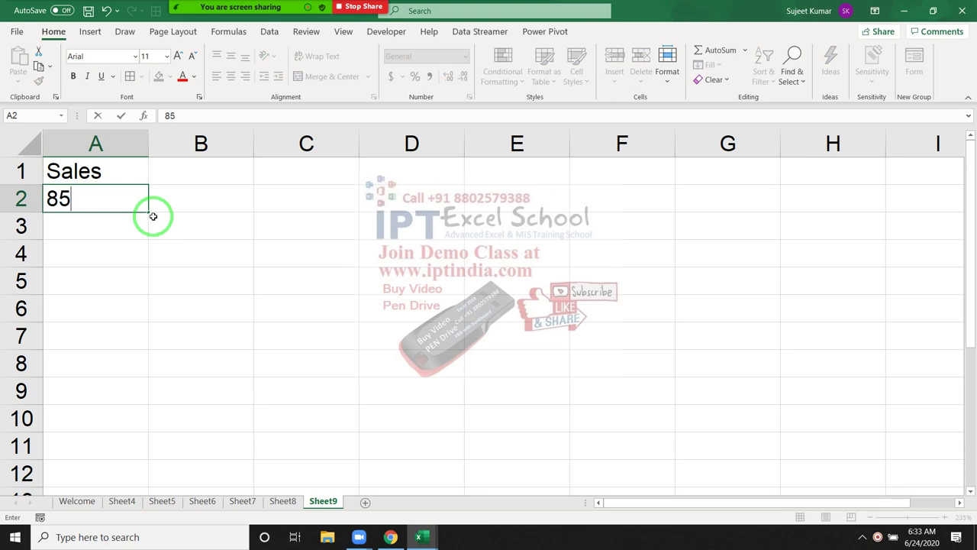
key("Return")
type("36 65")
key("Return")
type("123")
key("BackSpace")
key("Return")
type("85")
key("Return")
type("45")
key("Return")
type("36")
key("Return")
left_click_drag(107, 208, 98, 355)
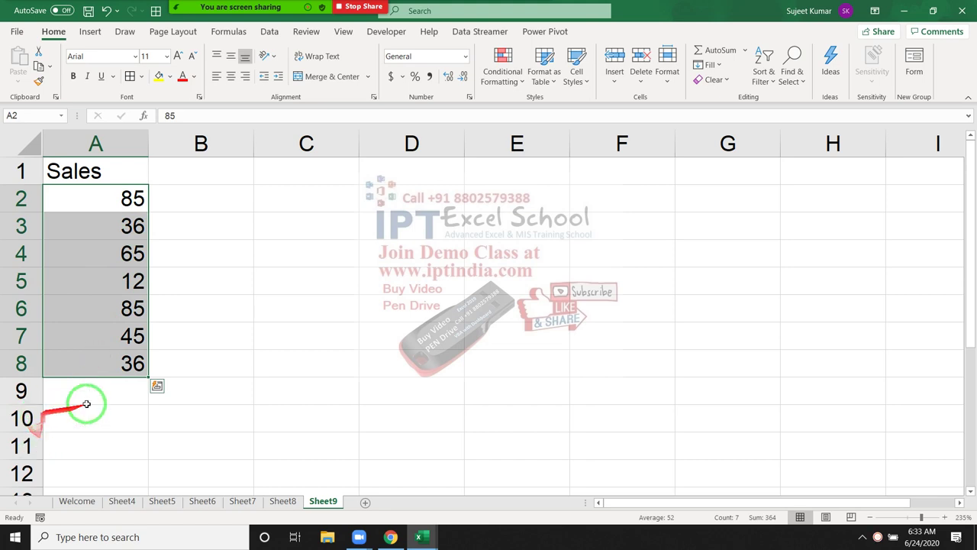
Step: Apply Blue Data Bar gradient-fill data bars to the Sales values in A2:A8
left_click(496, 83)
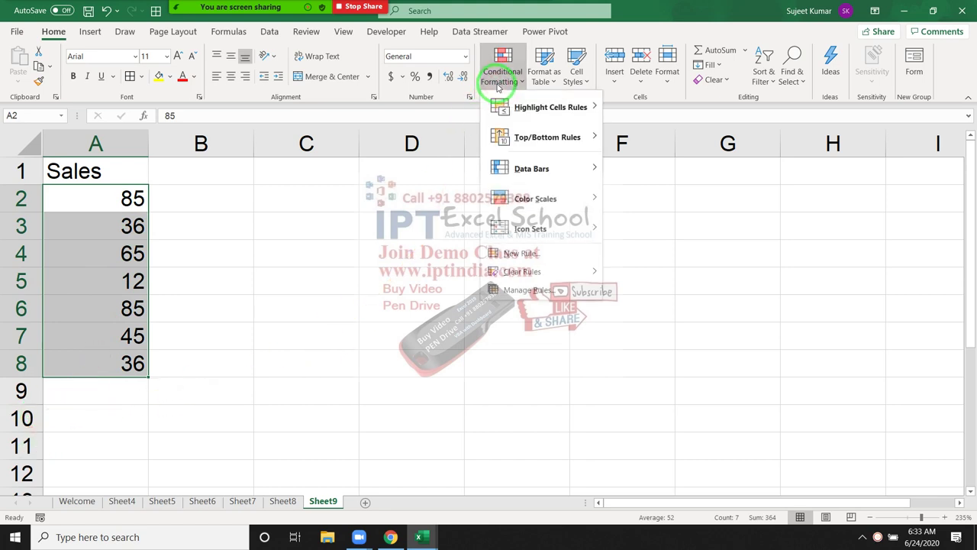
mouse_move(534, 174)
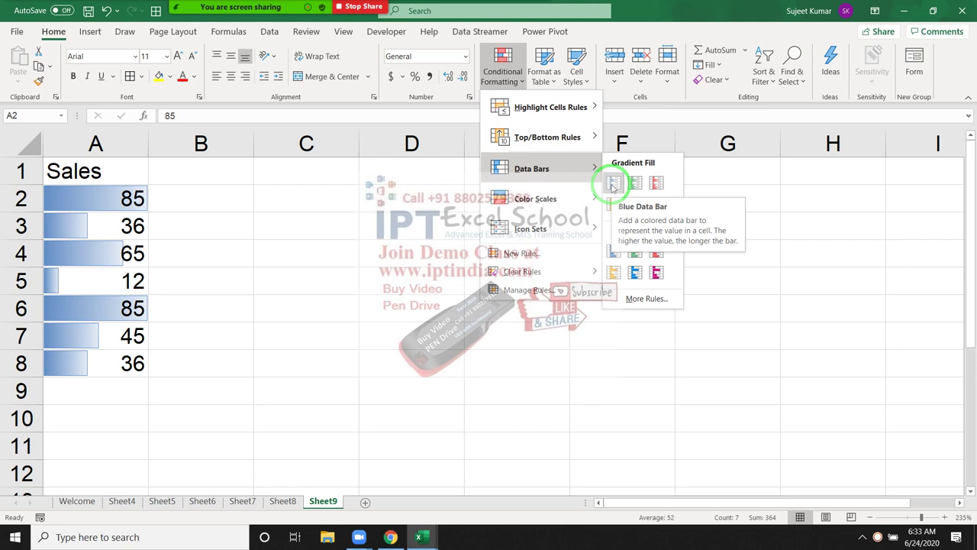
left_click(612, 183)
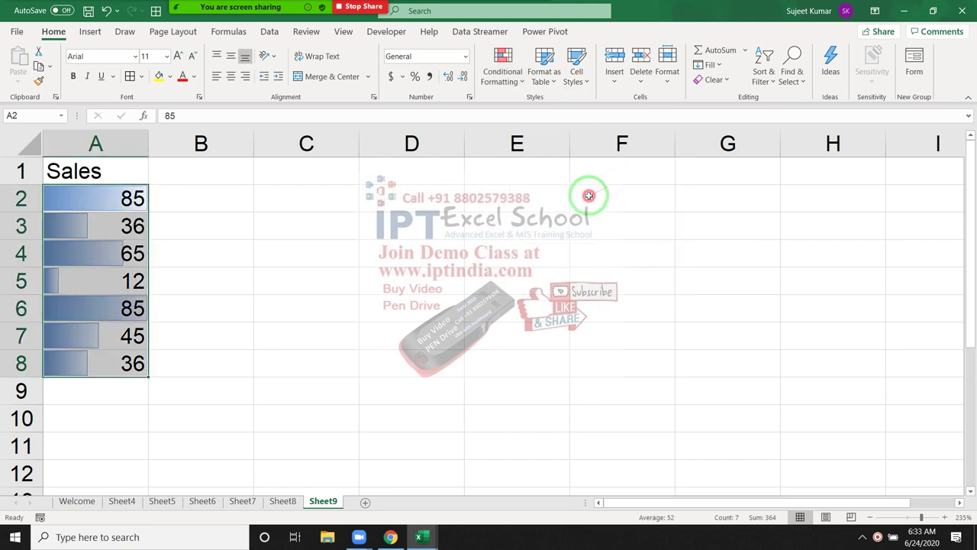
left_click(603, 200)
type("=")
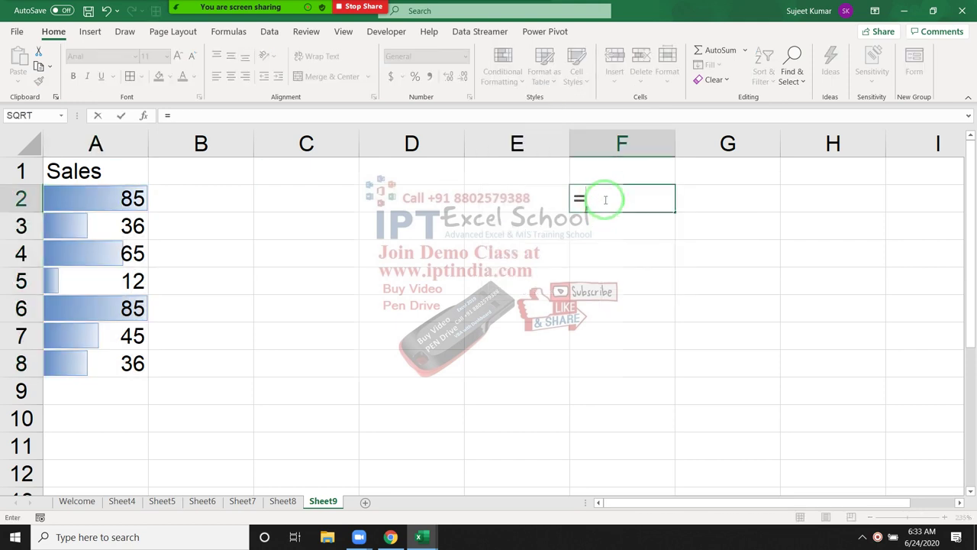
left_click(127, 198)
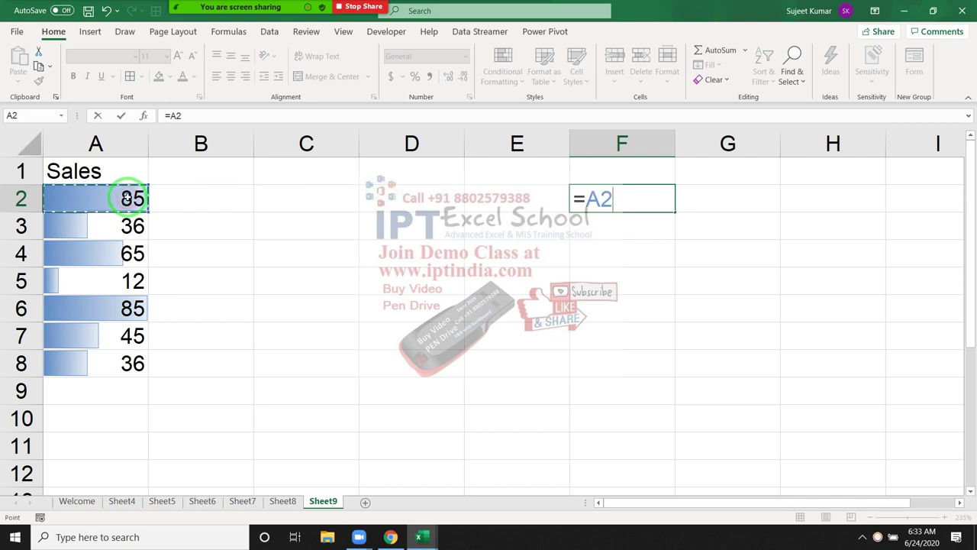
key("Return")
left_click(125, 197)
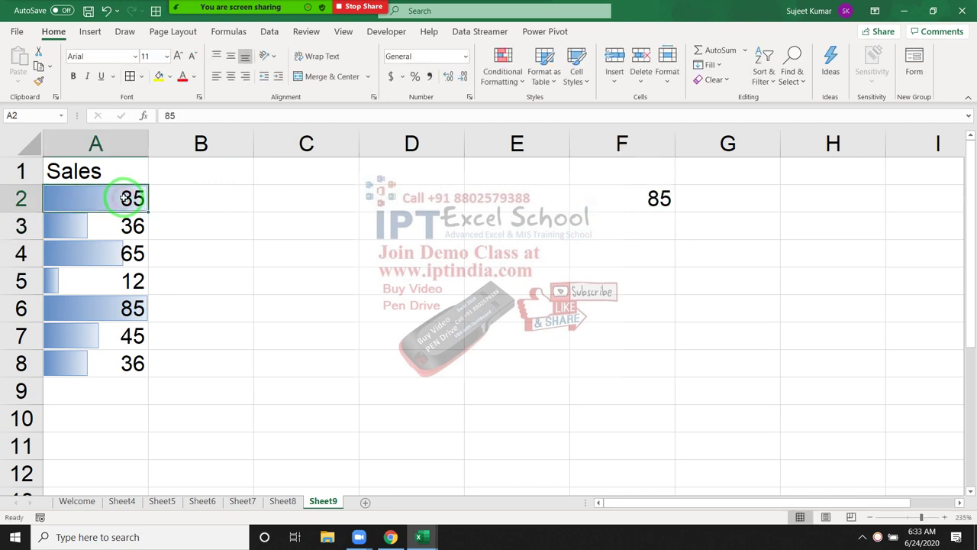
left_click(648, 197)
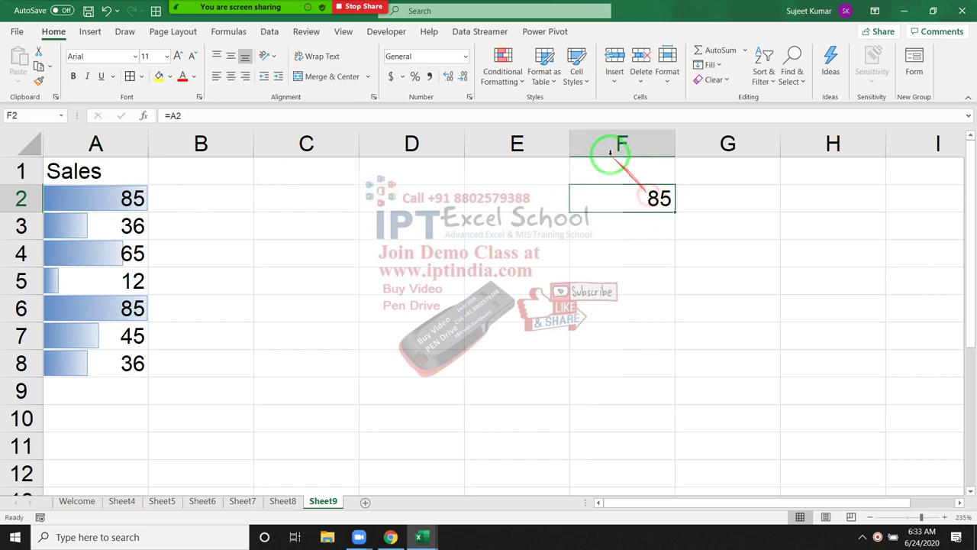
left_click(512, 83)
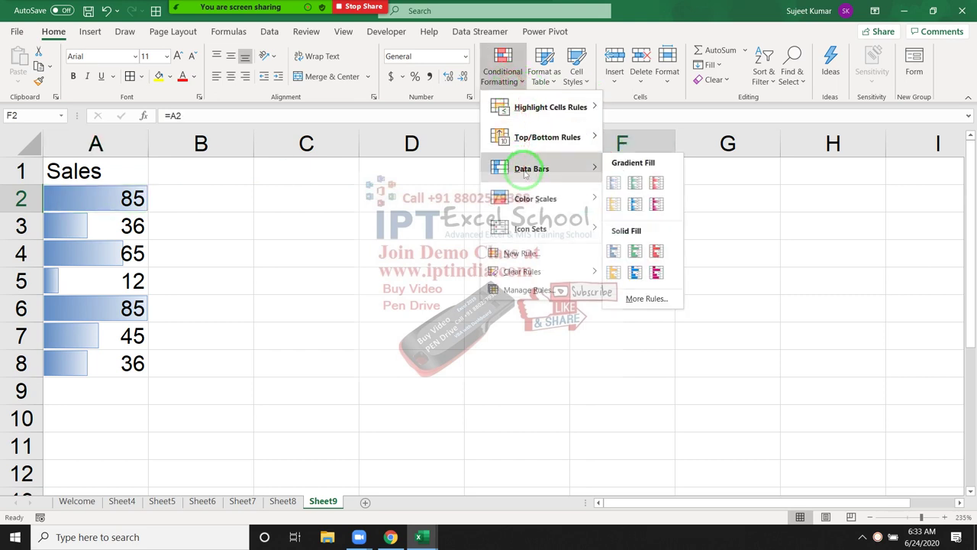
left_click(603, 187)
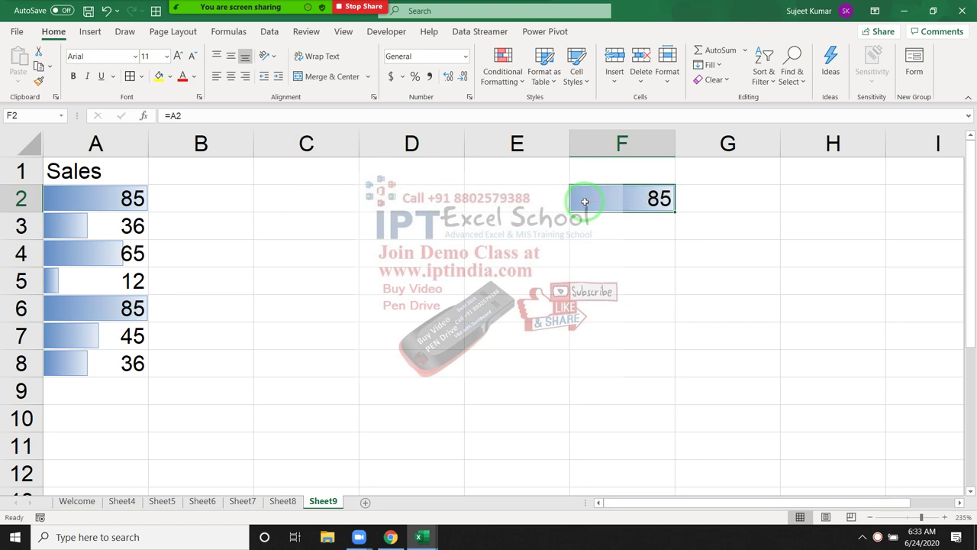
left_click(122, 196)
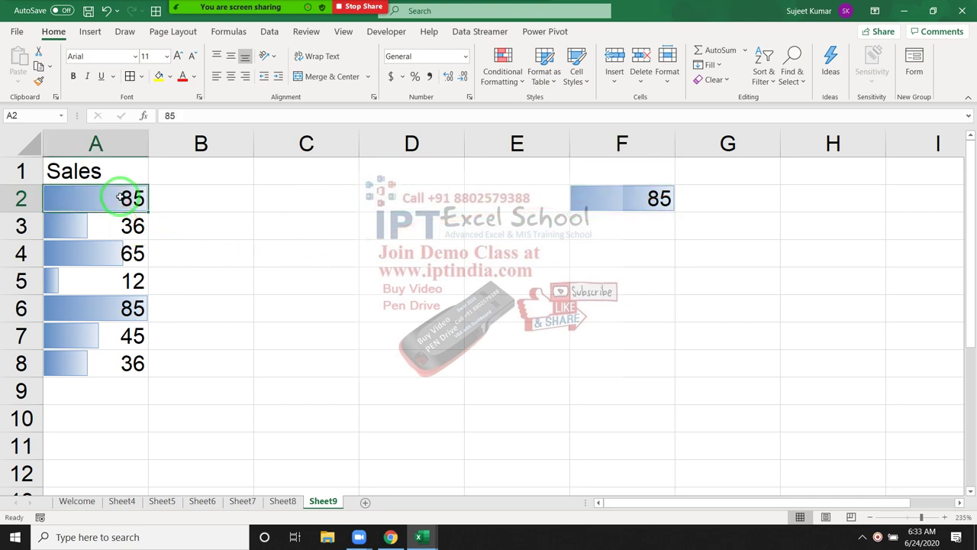
type("20")
key("Return")
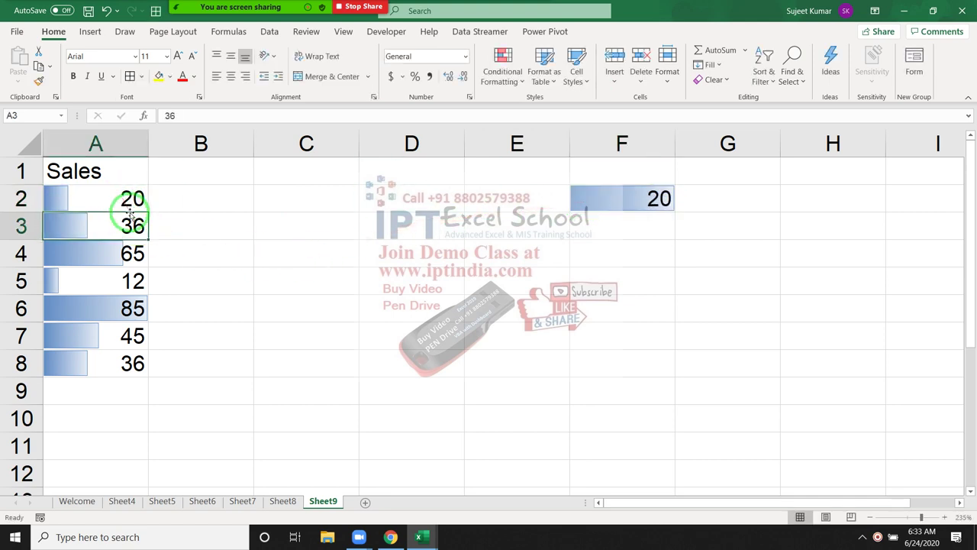
left_click(573, 197)
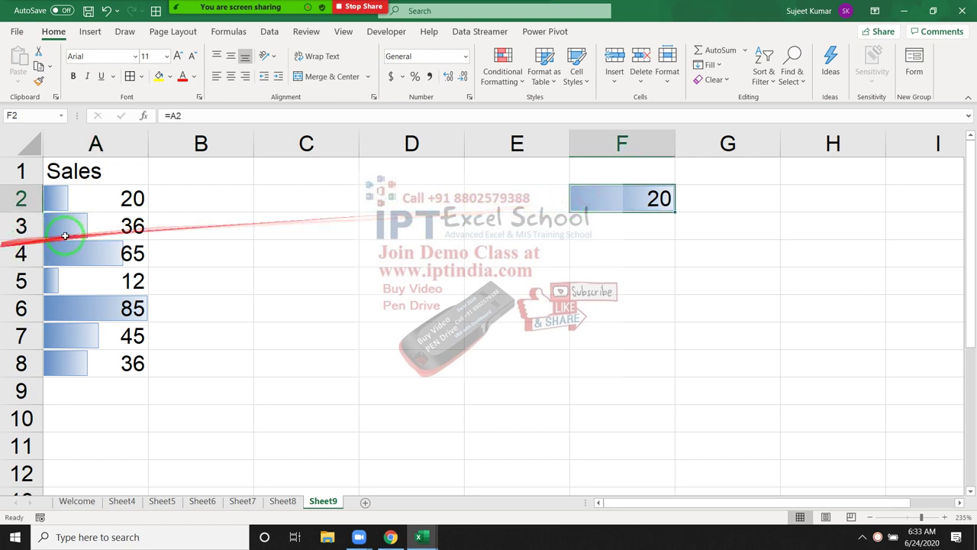
left_click(90, 232)
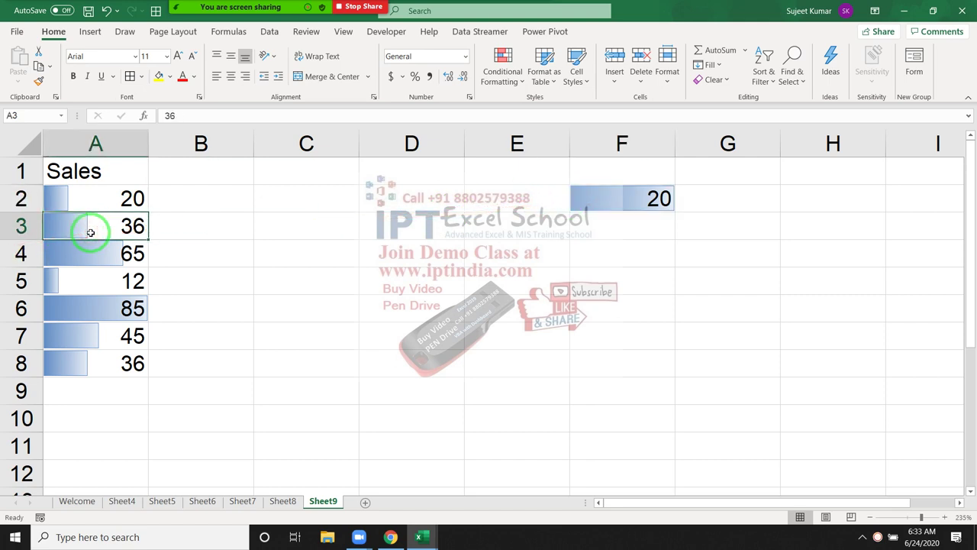
key("Up")
type("85")
key("ctrl+Return")
key("ctrl+Right")
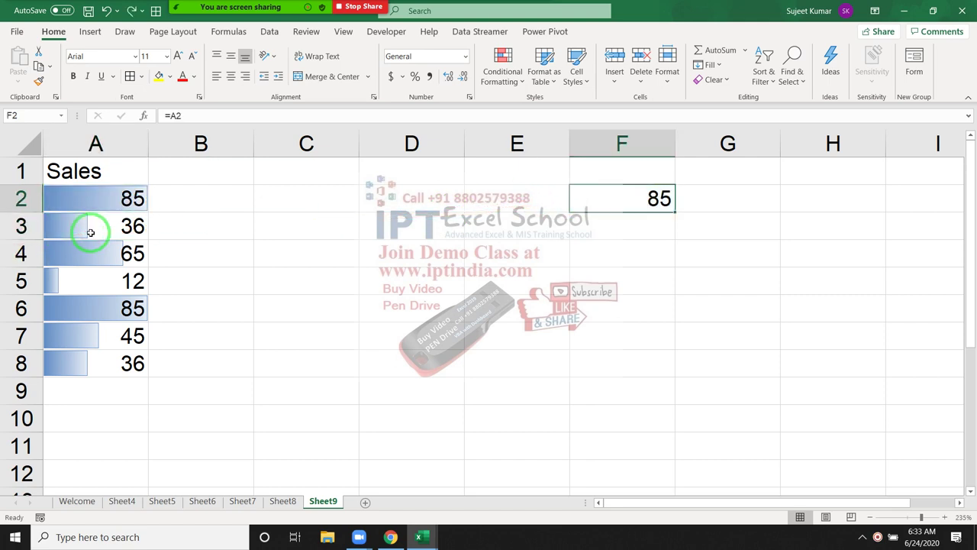
left_click(436, 200)
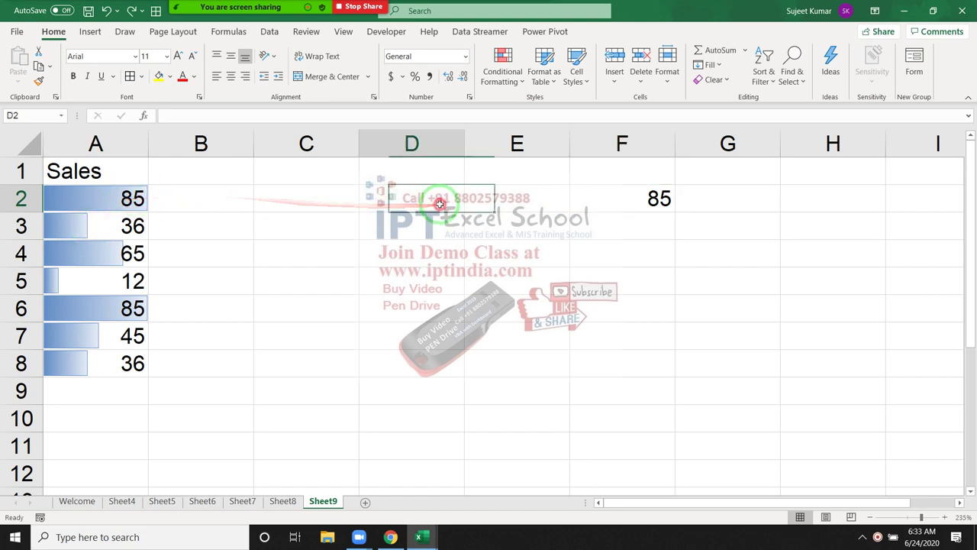
left_click(599, 202)
key("Delete")
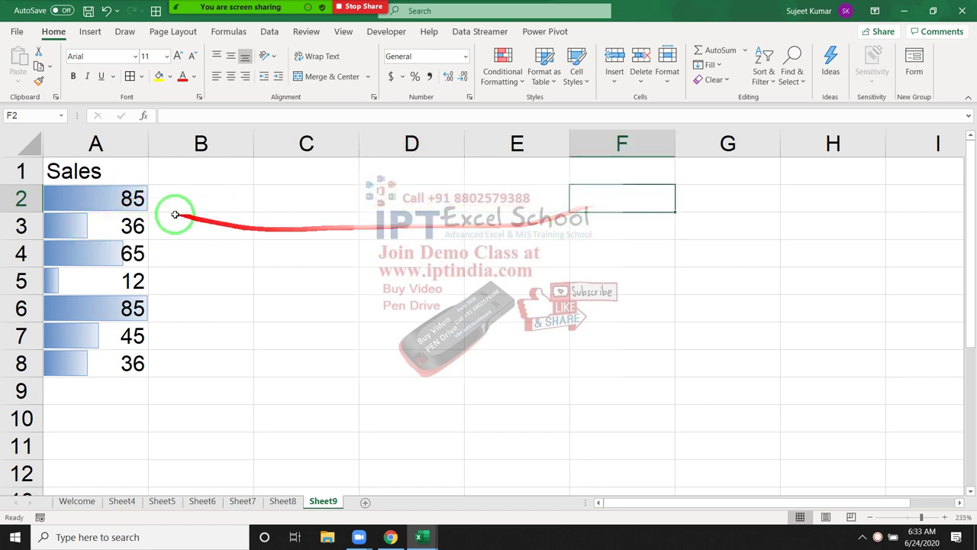
left_click(133, 196)
left_click_drag(132, 197, 90, 365)
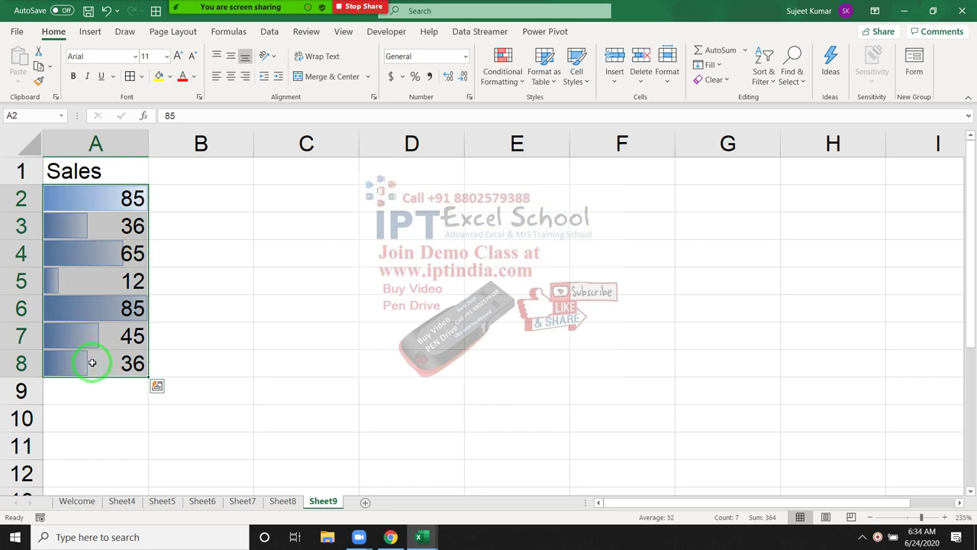
Step: Clear conditional formatting rules from the entire sheet, removing the blue bars from A2:A8
left_click(505, 81)
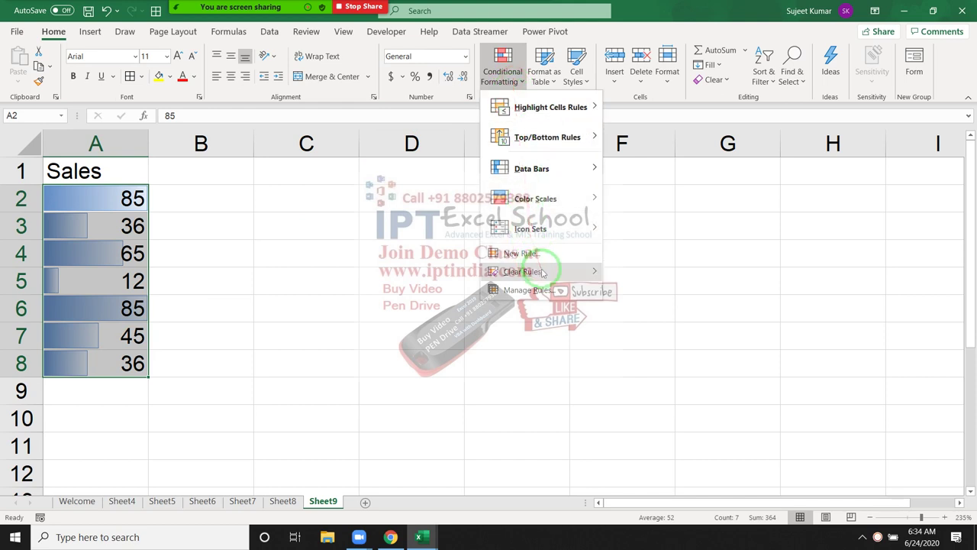
mouse_move(549, 271)
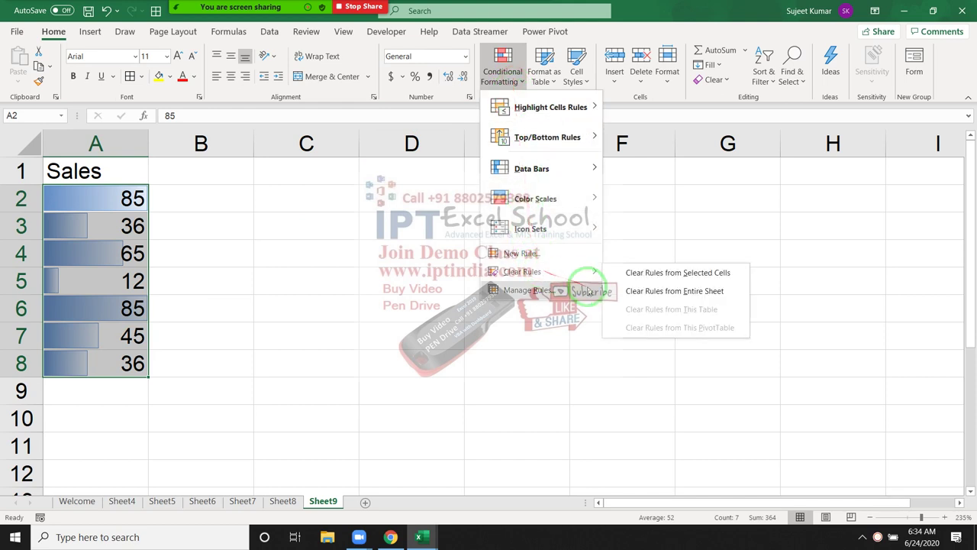
left_click(625, 294)
left_click(172, 201)
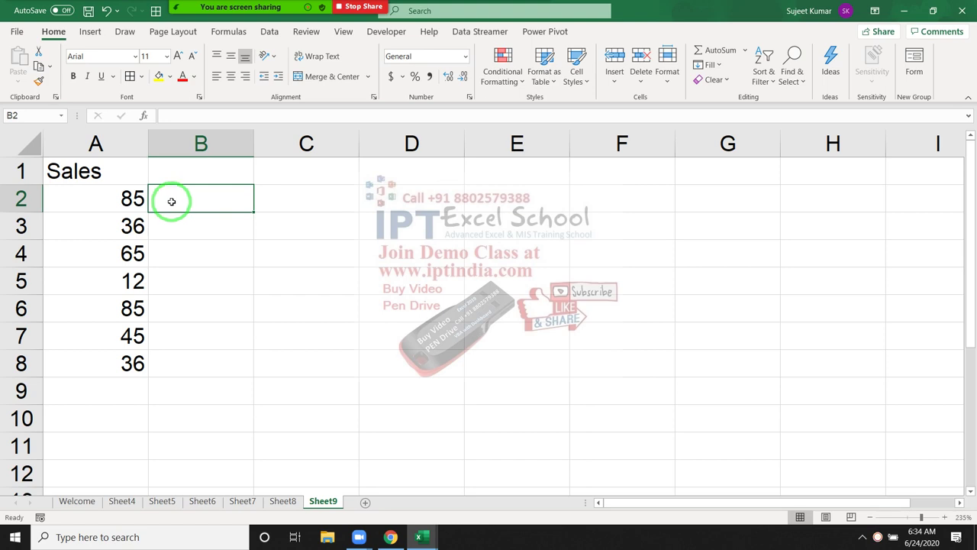
Step: Enter =REPT("|",A2) in B2 to draw a pipe-character bar for the first Sales value
type("=re")
key("Down")
key("Down")
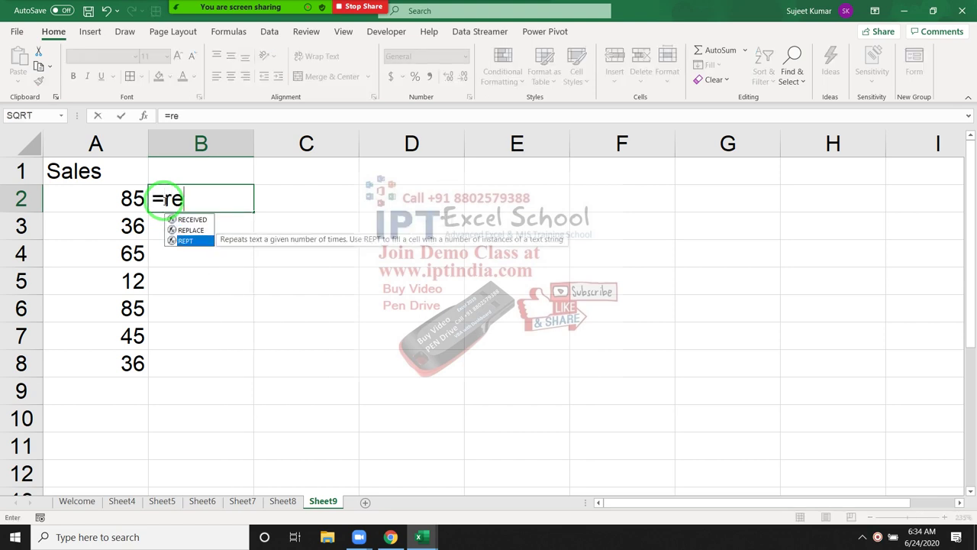
key("Tab")
key("Left")
key("BackSpace")
key("BackSpace")
type("\"")
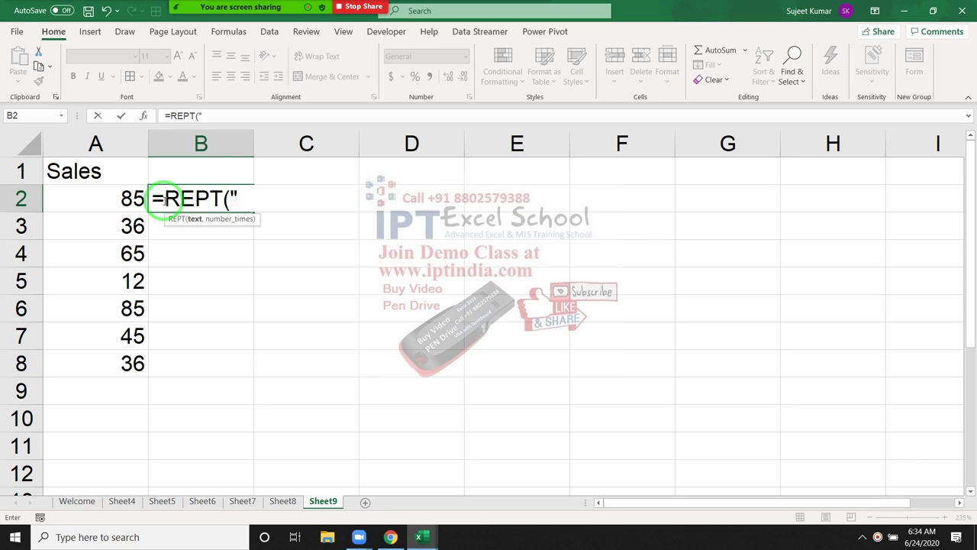
type("|")
type("\",")
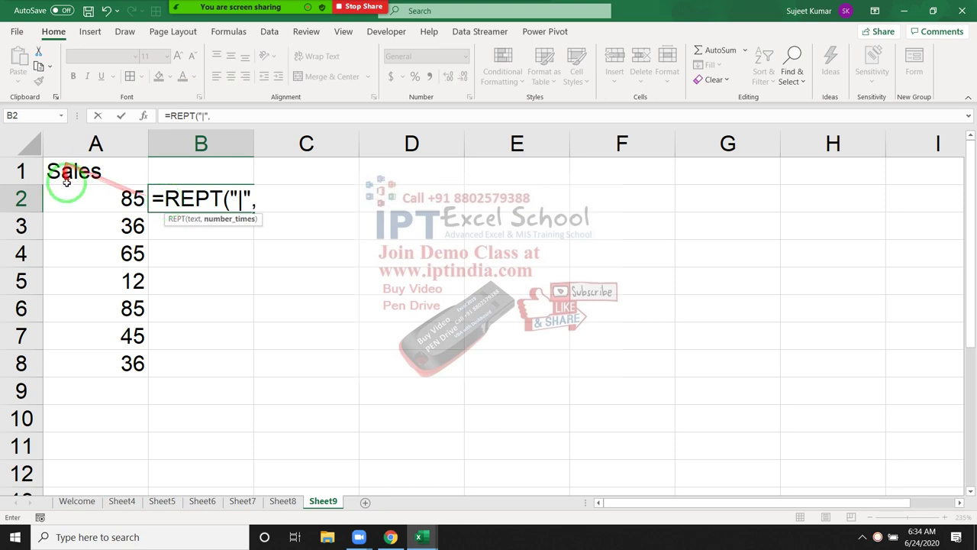
left_click(74, 190)
key("Return")
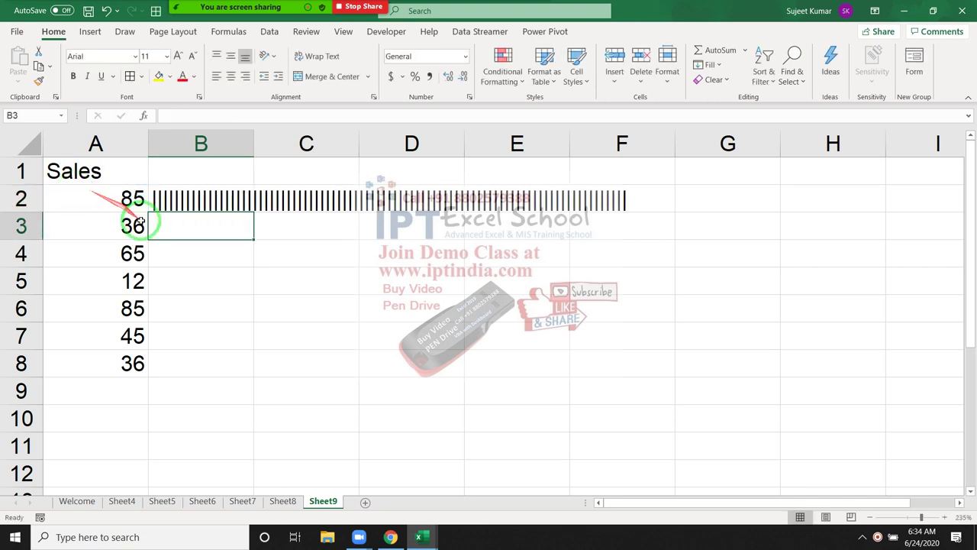
Step: Fill the REPT bar formula down from B2 to B8
left_click(250, 198)
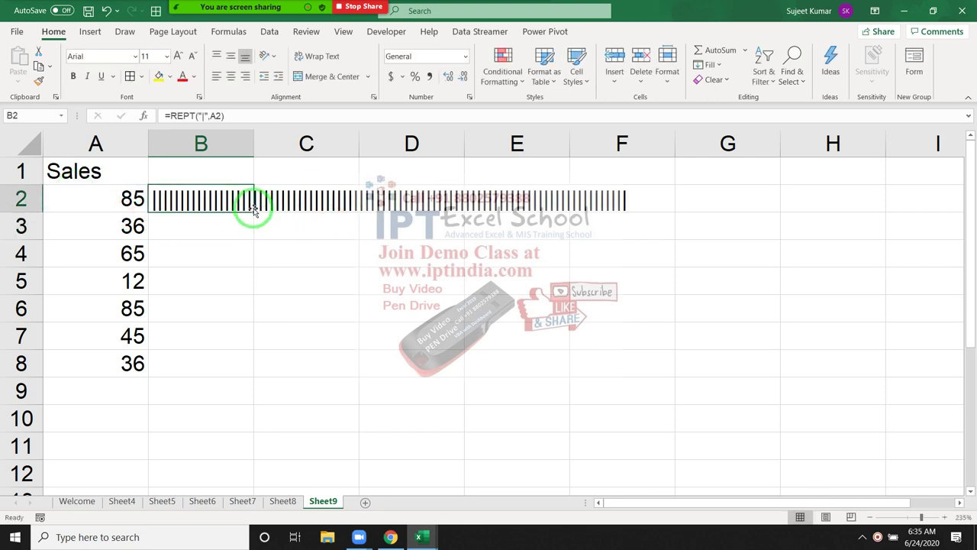
left_click_drag(253, 216, 230, 376)
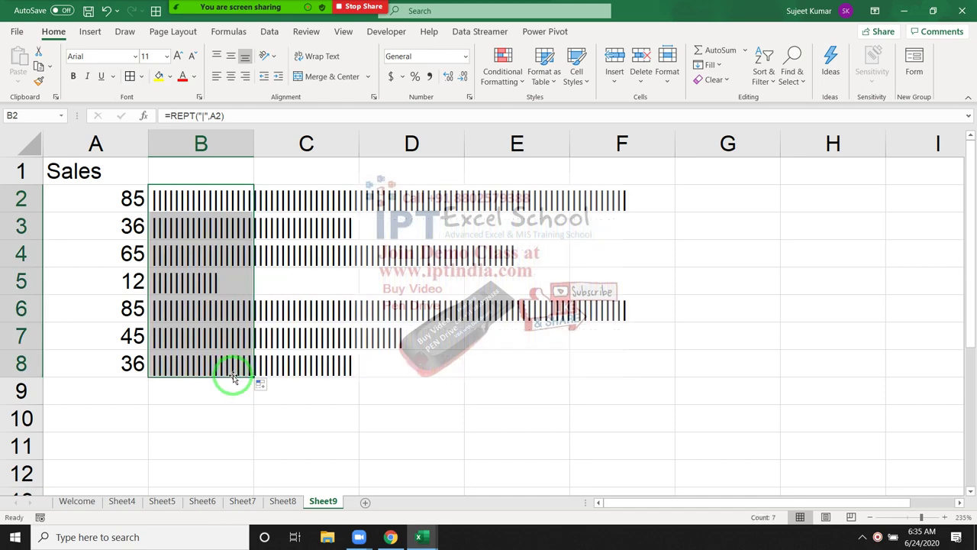
left_click(136, 58)
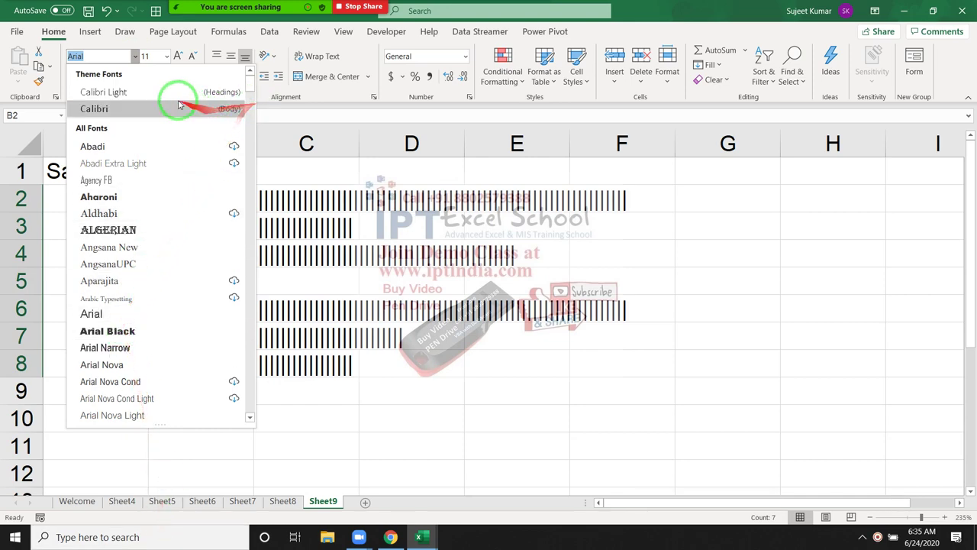
Step: Set B2:B8 to the Britannic Bold font so the pipes render as solid black bars
scroll(163, 175, "down", 4)
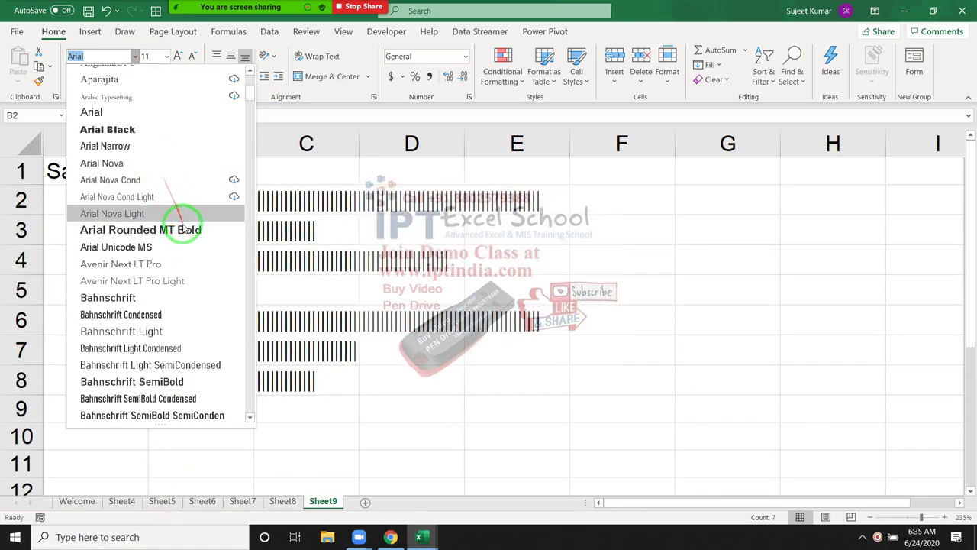
scroll(181, 196, "down", 2)
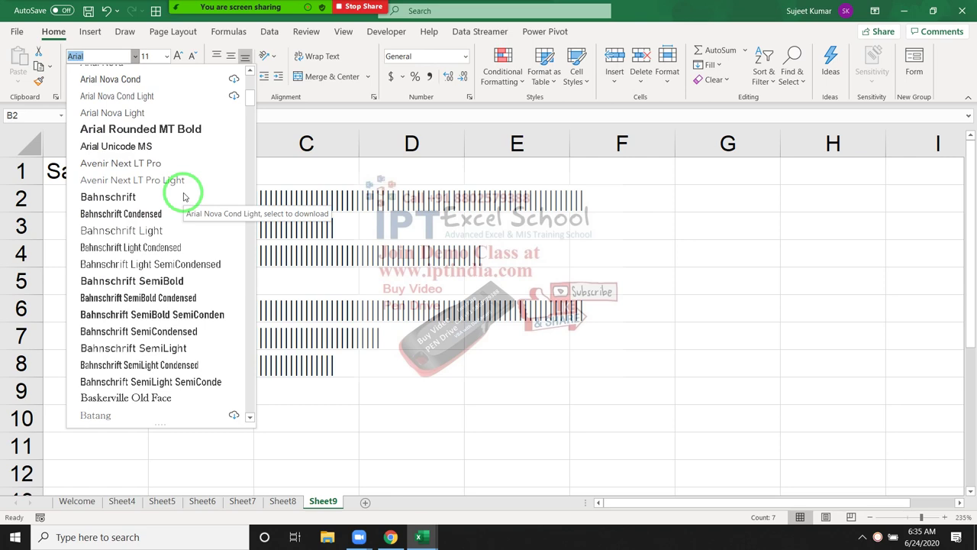
scroll(183, 197, "down", 3)
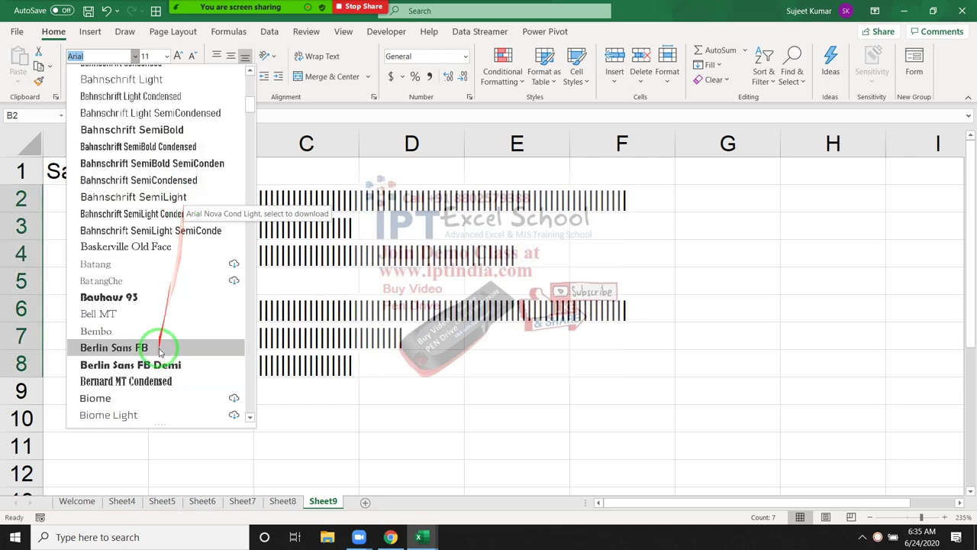
scroll(164, 348, "down", 2)
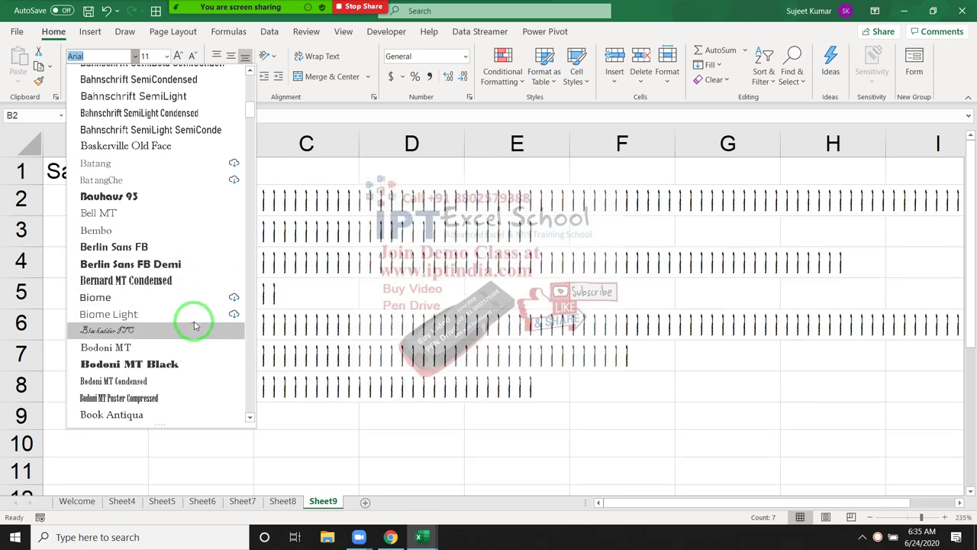
scroll(195, 334, "down", 2)
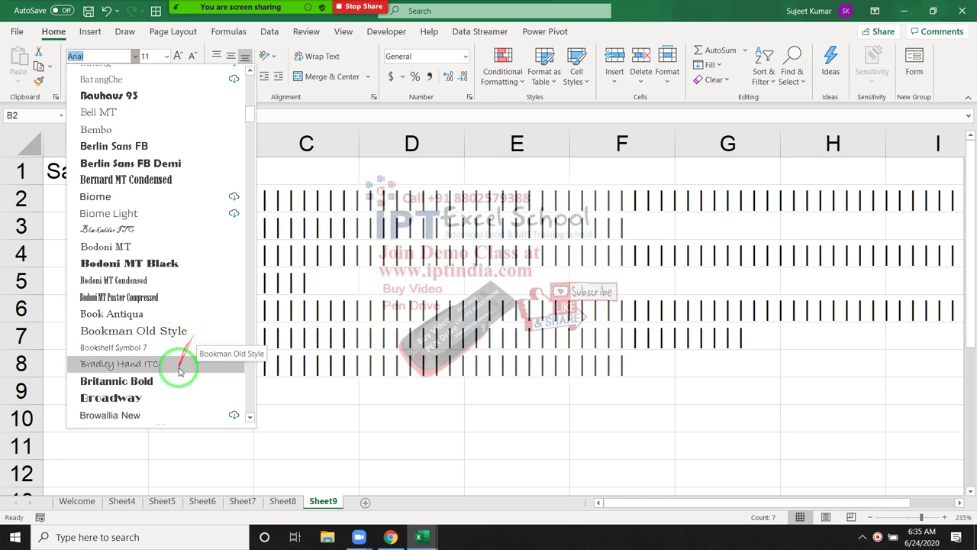
left_click(140, 381)
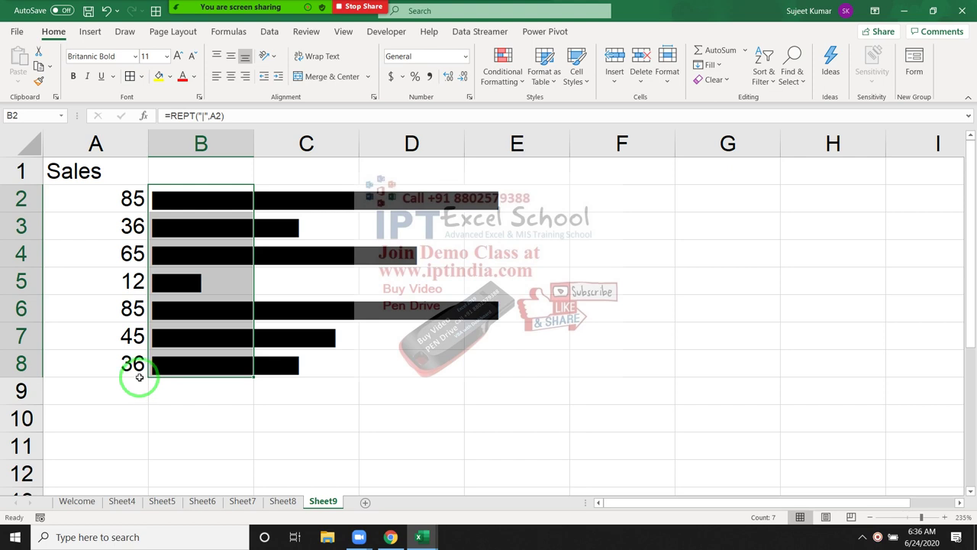
left_click(187, 202)
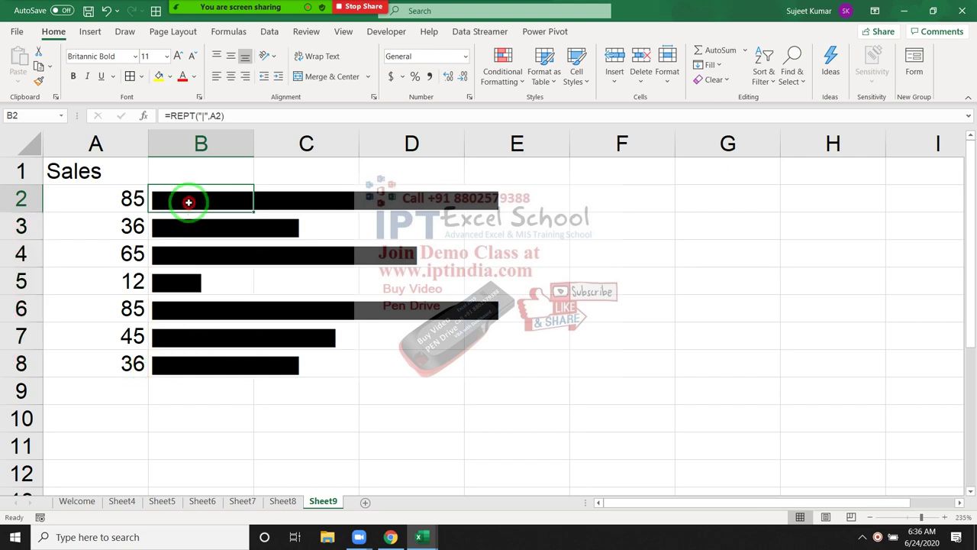
Step: Change B2's formula to =REPT("|",A2/5) and fill it down to B8
left_click(219, 116)
type("/5")
key("Return")
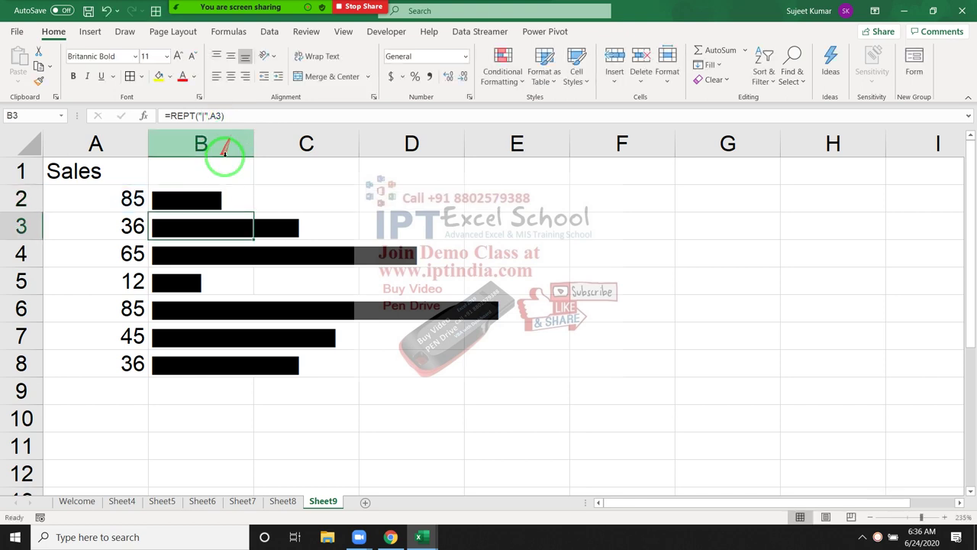
left_click(228, 191)
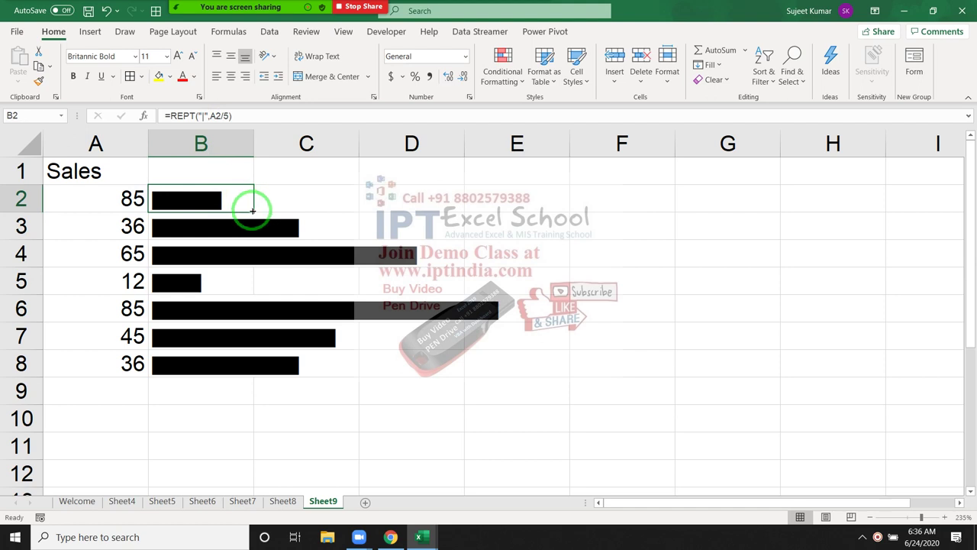
double_click(252, 210)
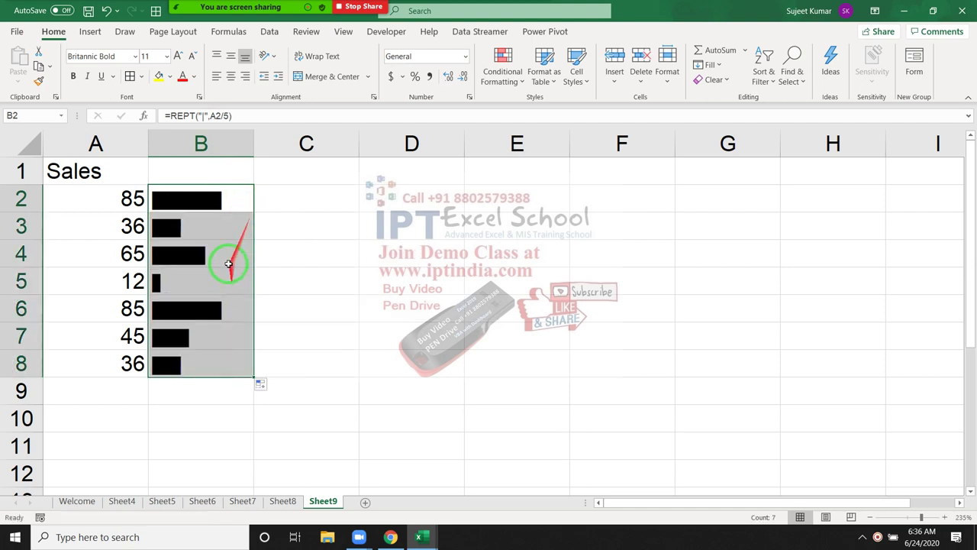
left_click_drag(134, 197, 131, 363)
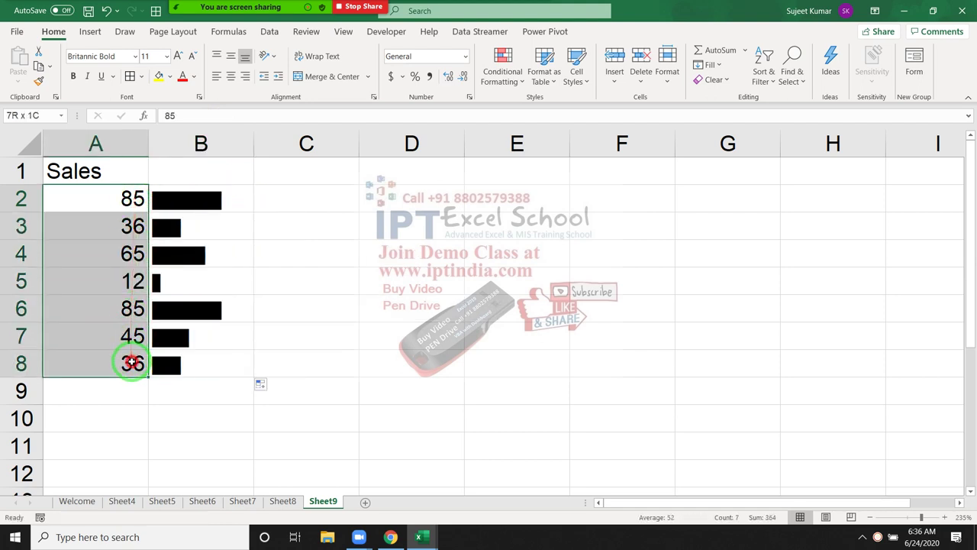
left_click(128, 200)
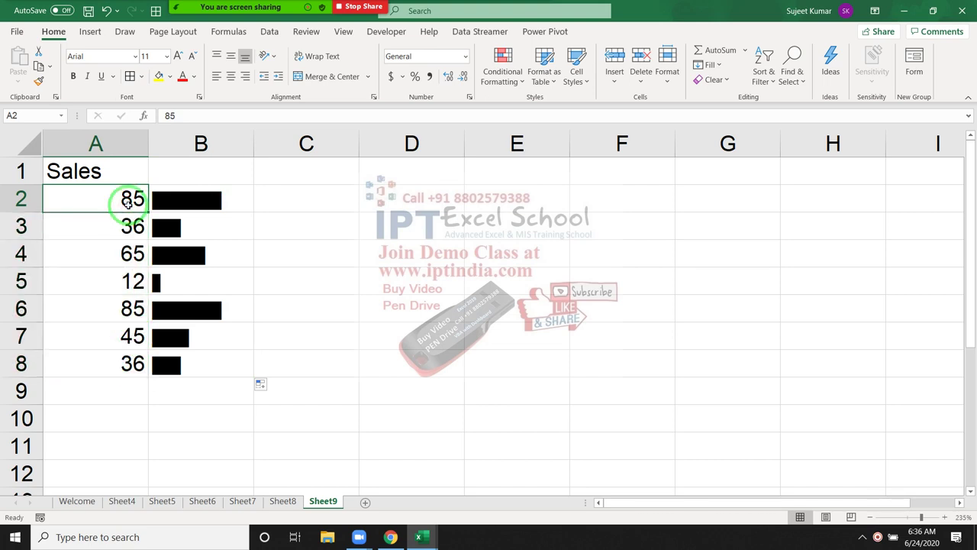
left_click(228, 169)
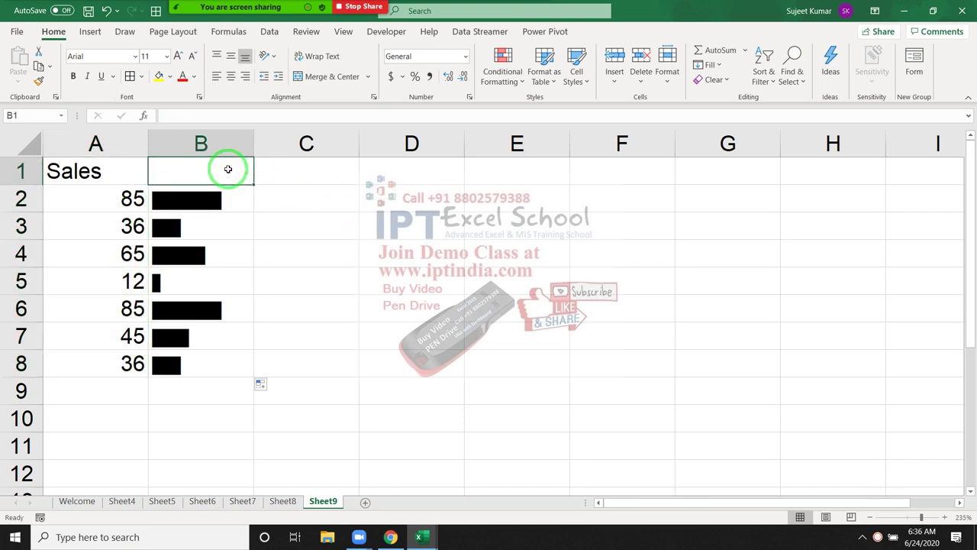
type("=gcd")
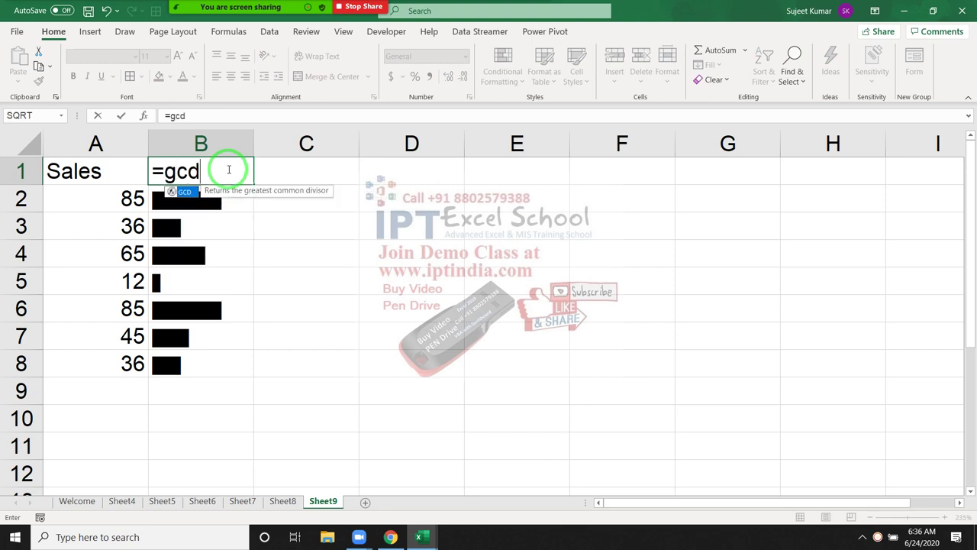
key("Tab")
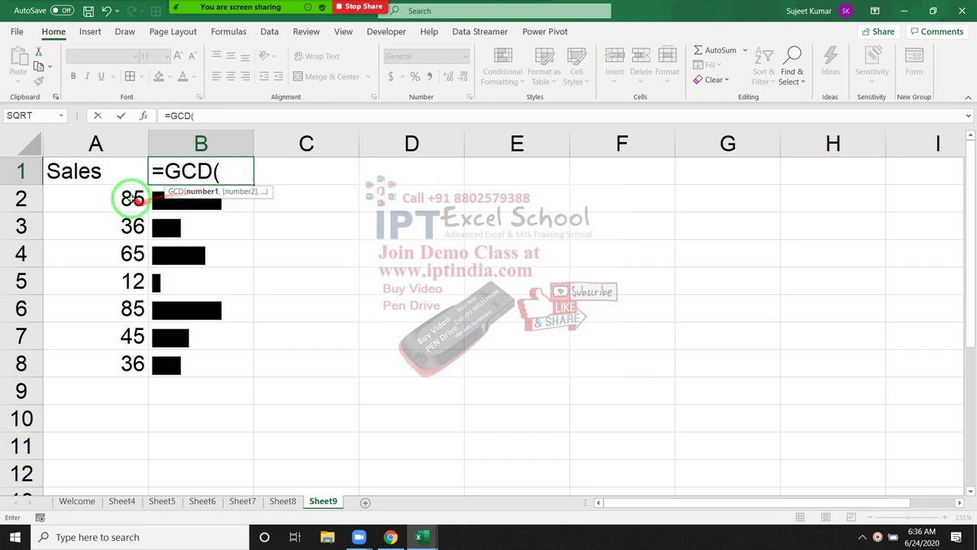
left_click_drag(128, 199, 99, 363)
key("Return")
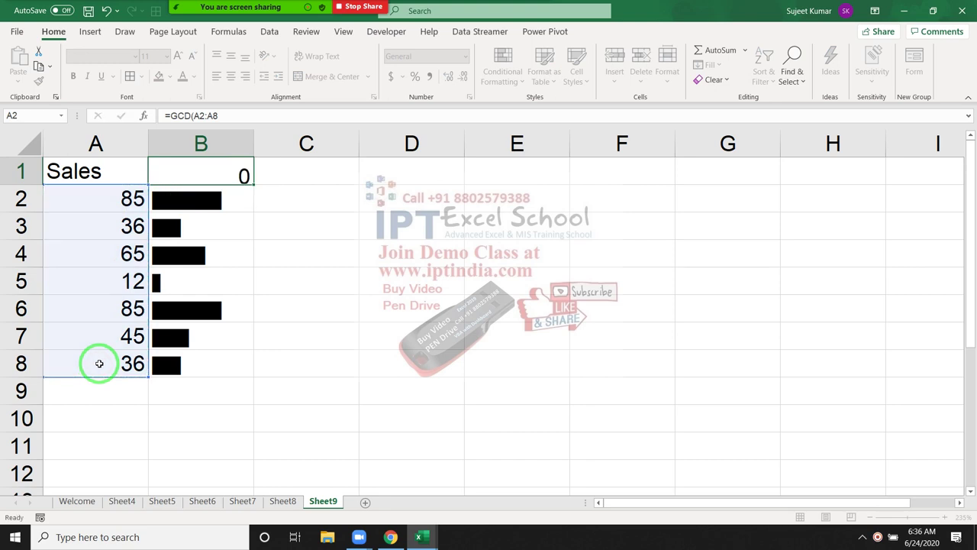
left_click(228, 175)
key("Delete")
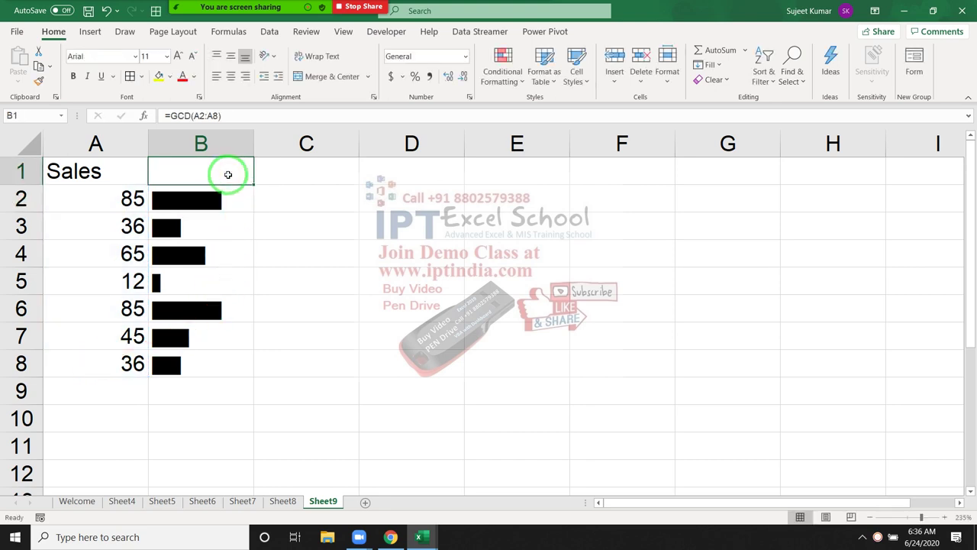
left_click(185, 199)
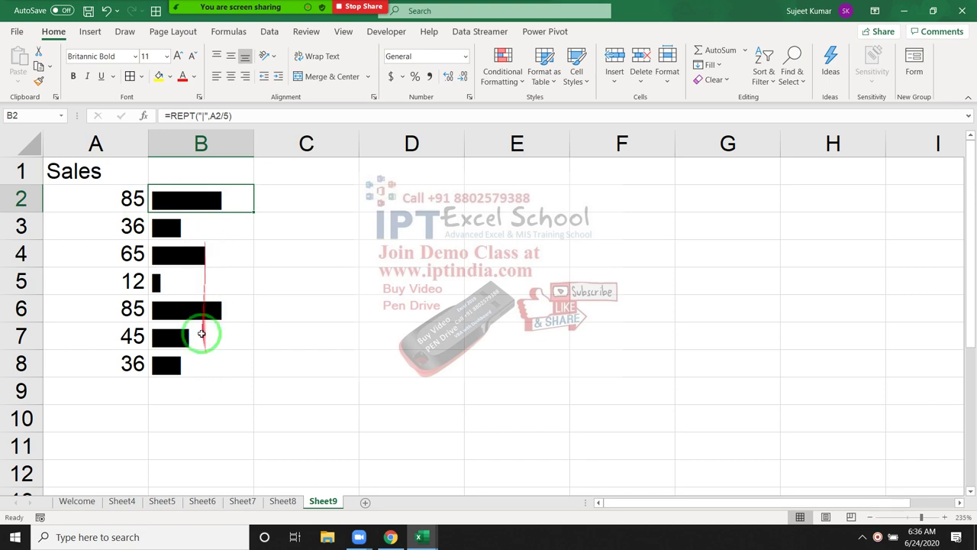
Step: Give the bars in B2:B8 the standard Green font colour
left_click(191, 370, "shift")
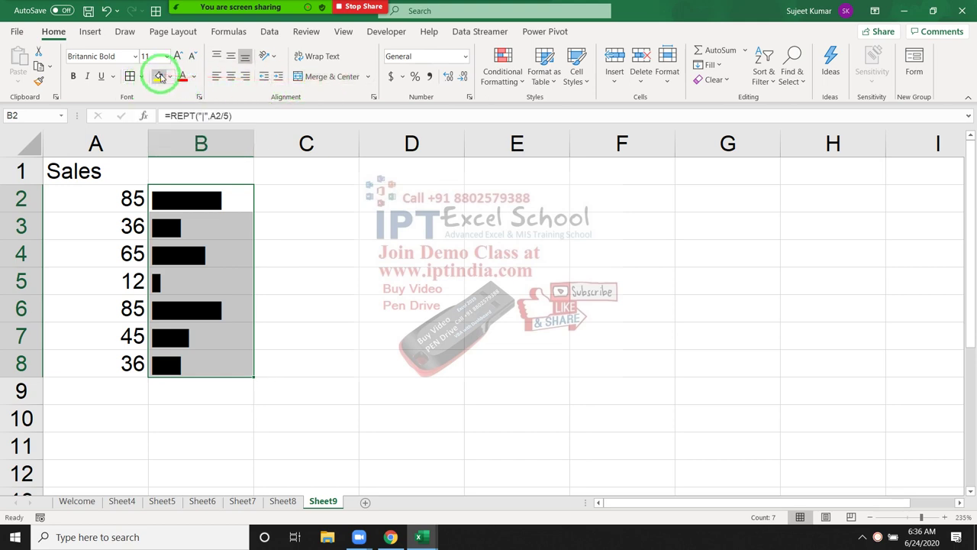
left_click(195, 78)
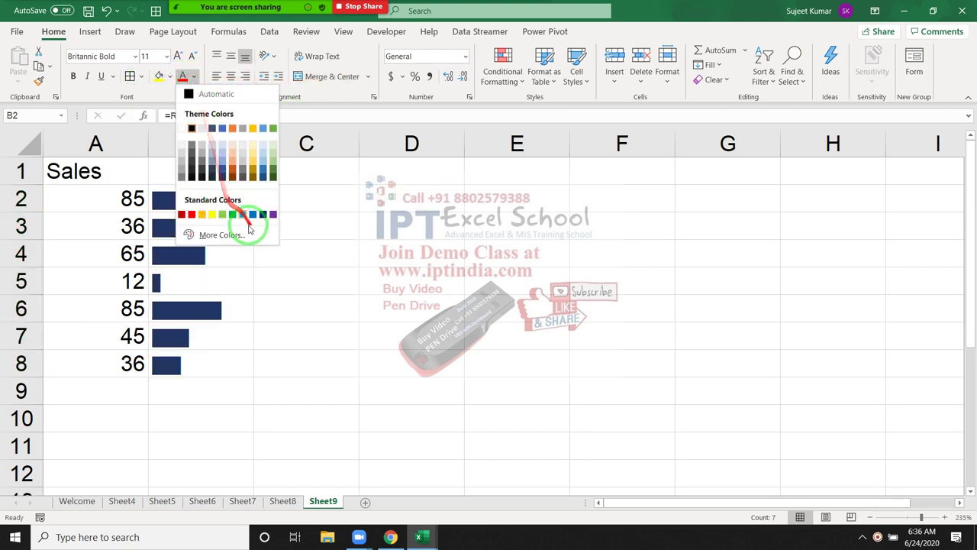
left_click(234, 214)
left_click(362, 272)
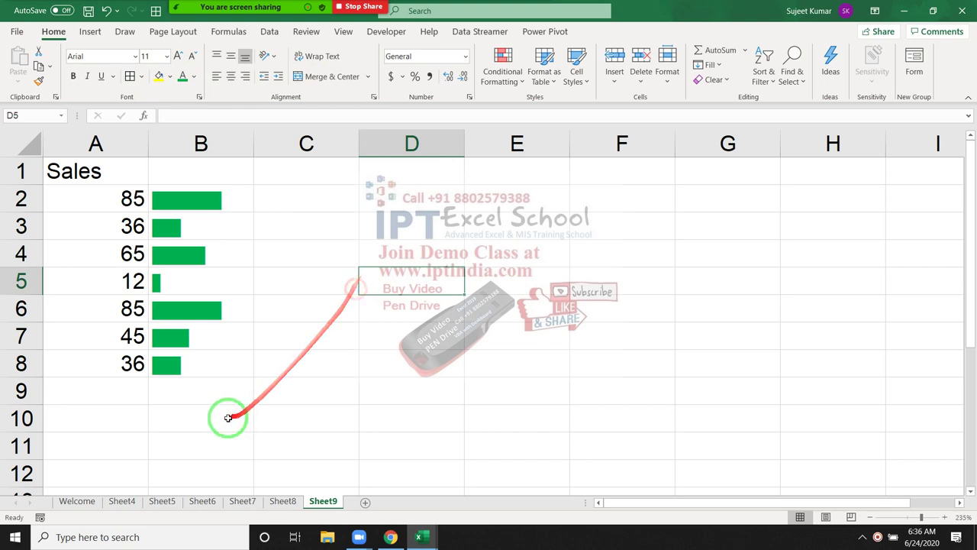
left_click(447, 177)
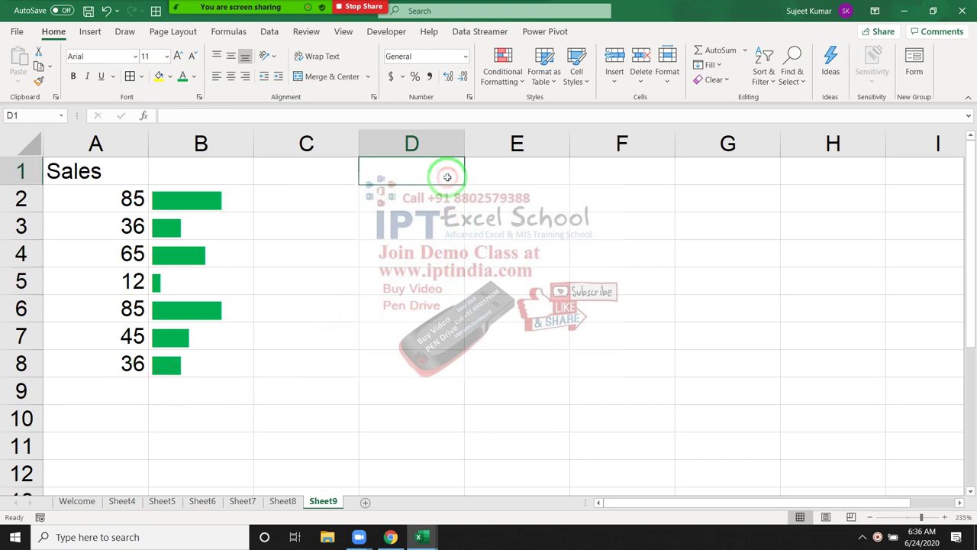
Step: Type the Loss heading in D1, correcting the typo, plus a trial Profit heading in E1
type("Lo")
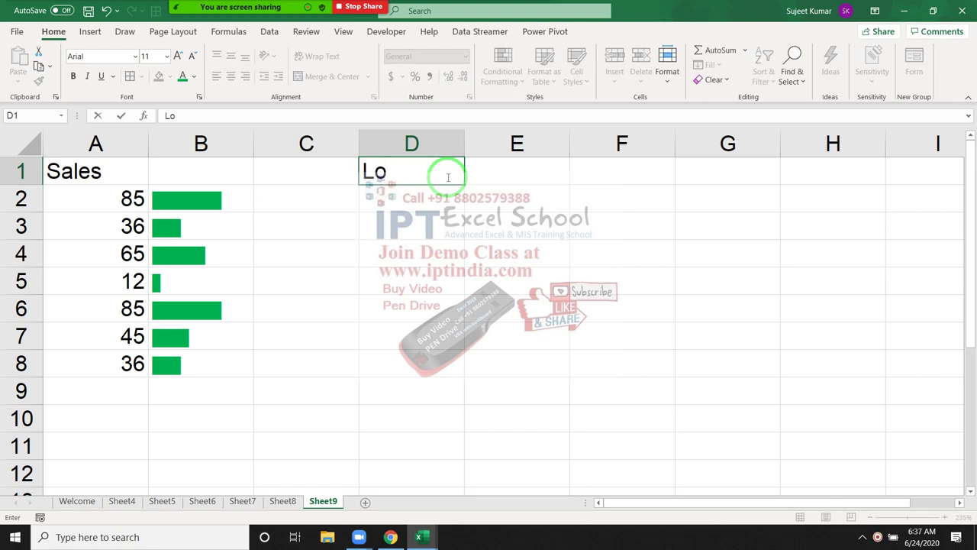
type("gg")
key("Tab")
left_click(447, 177)
type("Loss")
key("Tab")
type("Profit")
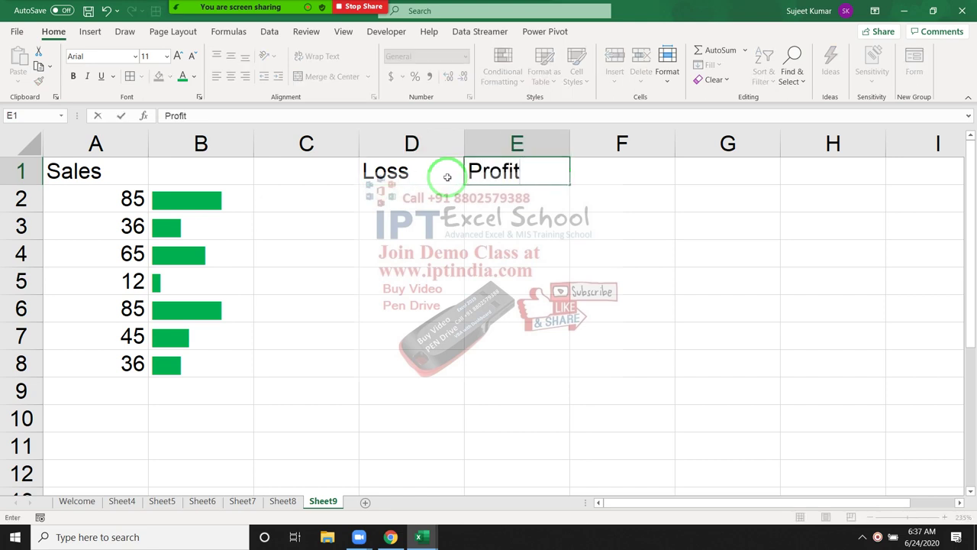
key("Return")
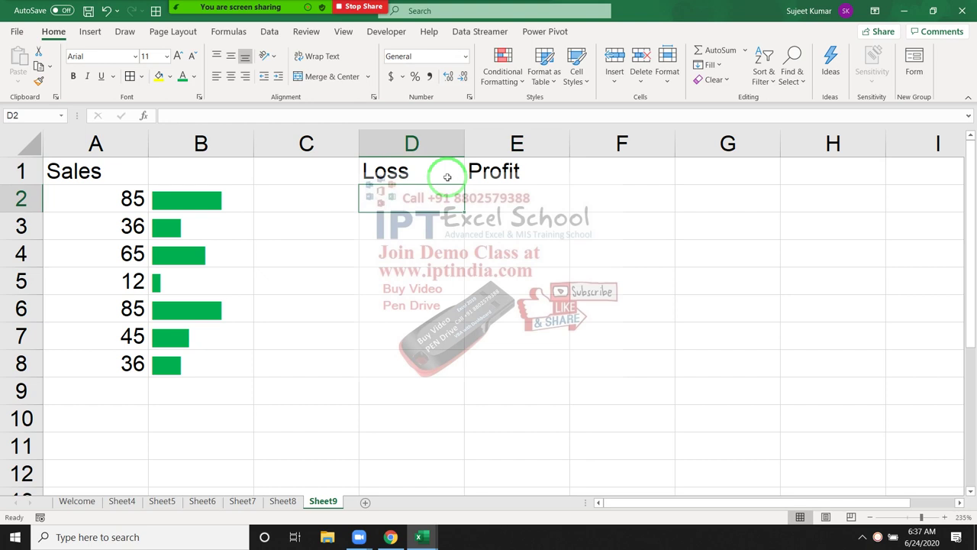
Step: Enter a trial -65 in D2, then clear it and the Profit heading in E1
type("-65")
key("Return")
type("2")
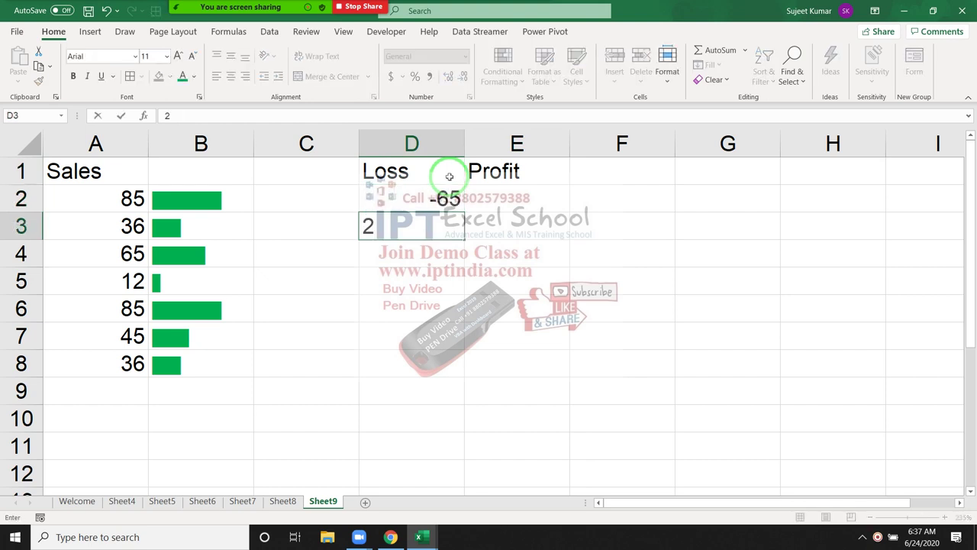
key("Escape")
key("Up")
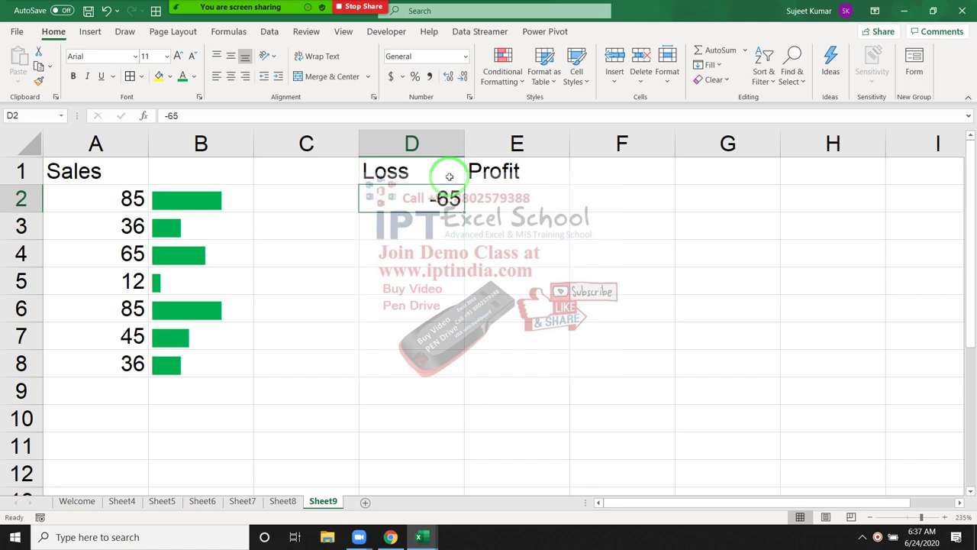
key("Delete")
key("Right")
key("Up")
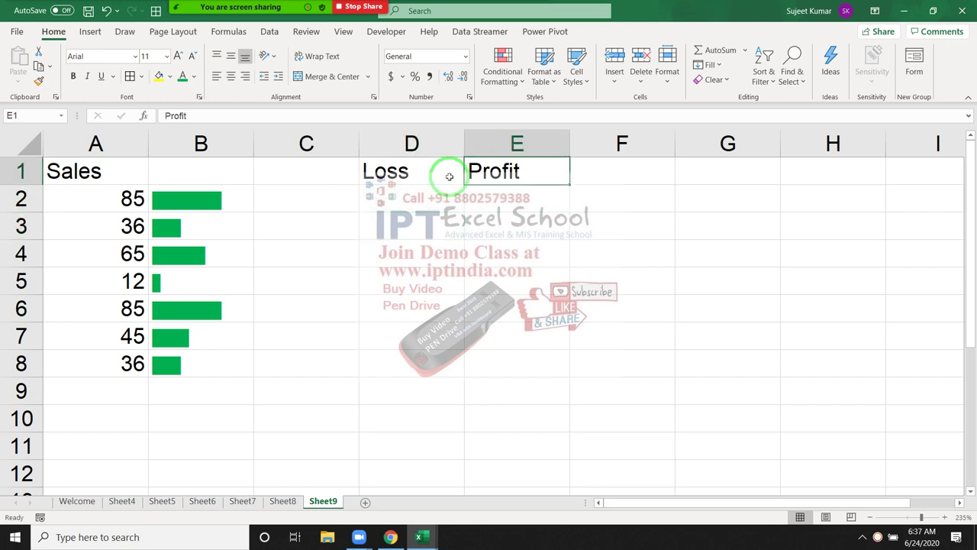
key("Delete")
key("Left")
double_click(450, 177)
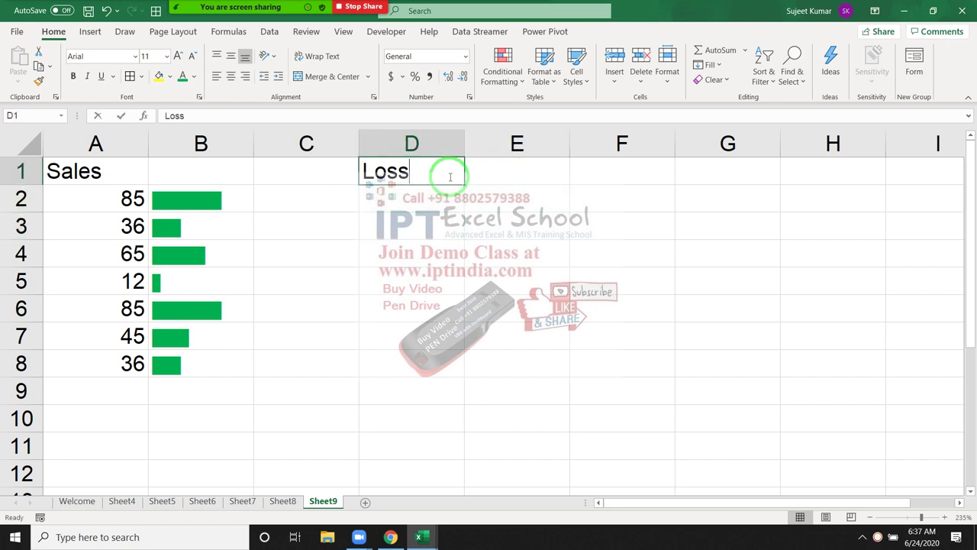
Step: Extend the D1 heading to Loss/Profit, fixing the trailing typo
type("/Pr")
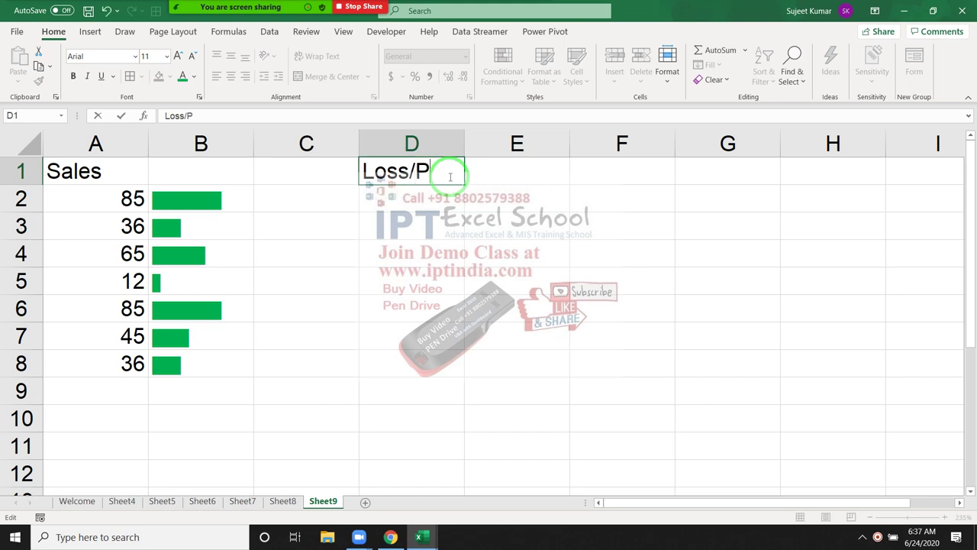
type("of")
type("i")
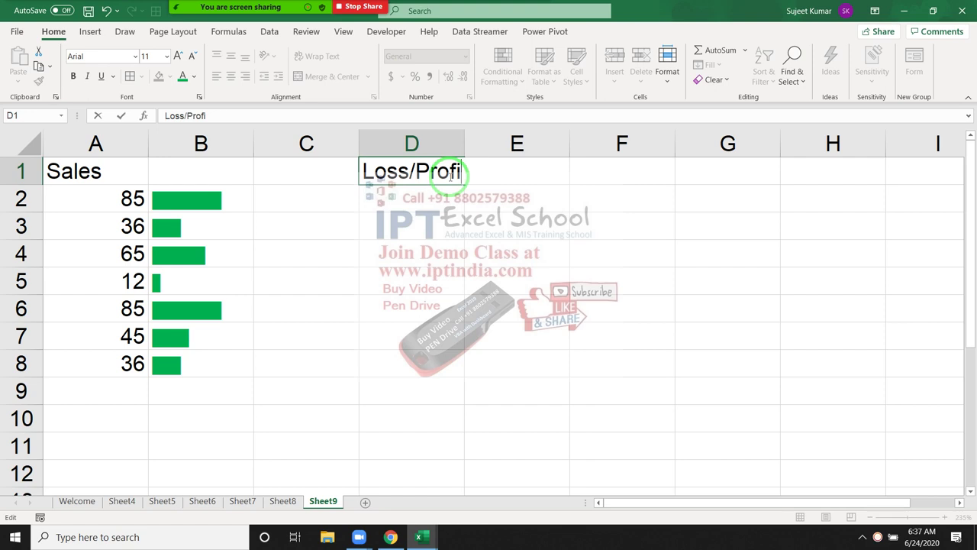
key("Return")
left_click(450, 174)
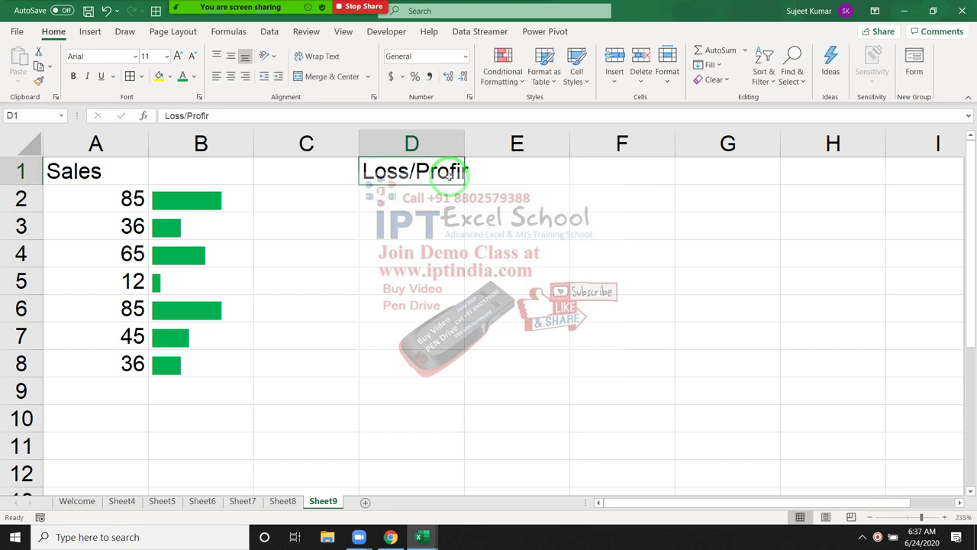
double_click(451, 174)
key("BackSpace")
type("t")
key("Return")
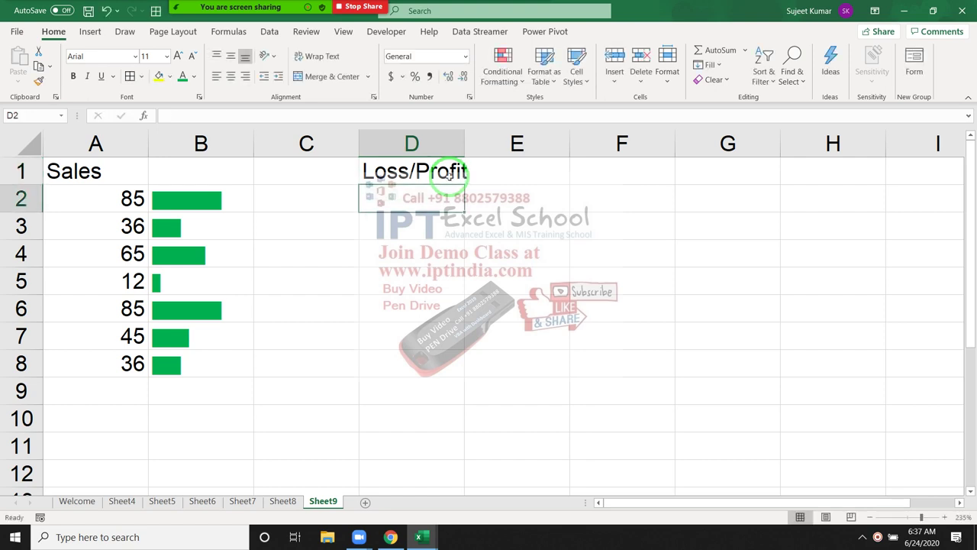
Step: Enter 85, 36, 52, 45, 65, 25, 63 down D2:D8
type("85")
key("Return")
type("36")
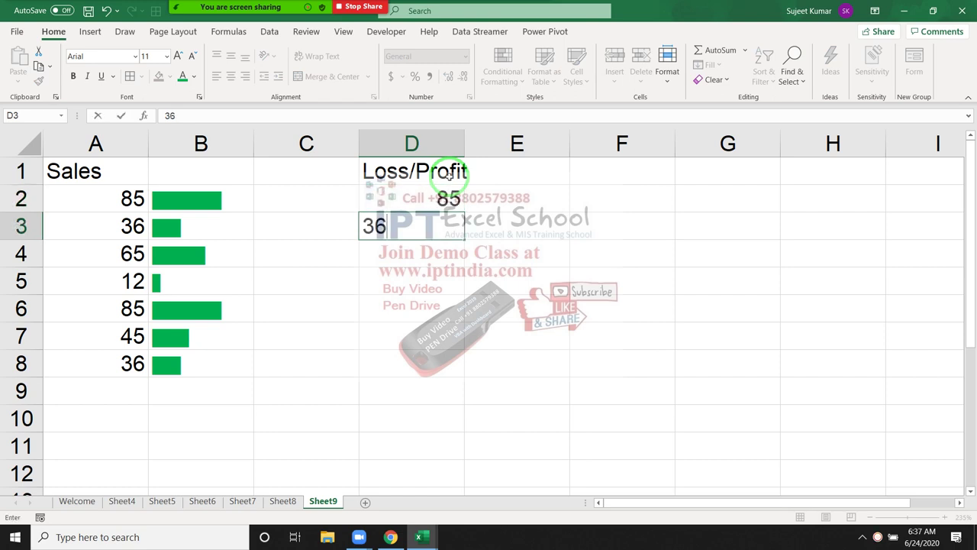
key("Return")
type("52")
key("Return")
type("45")
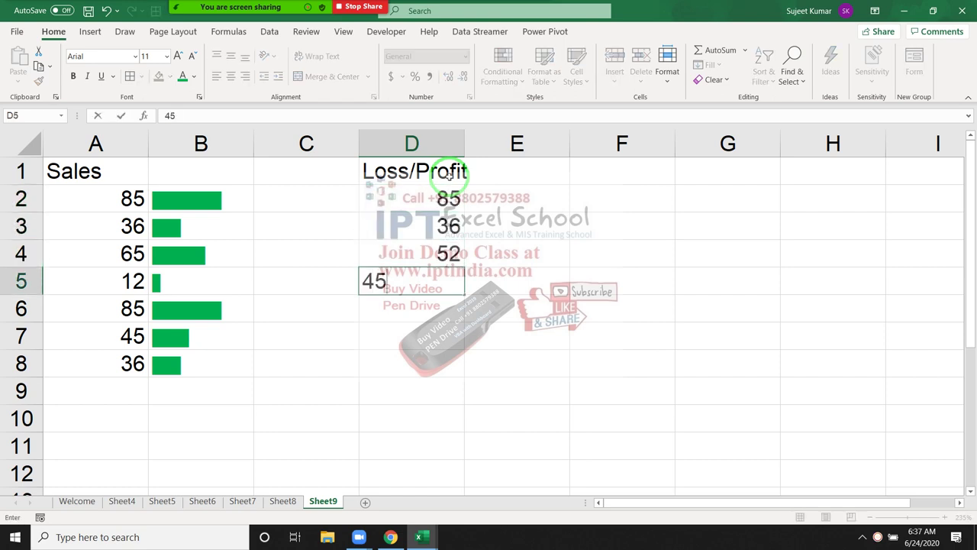
key("Return")
type("65")
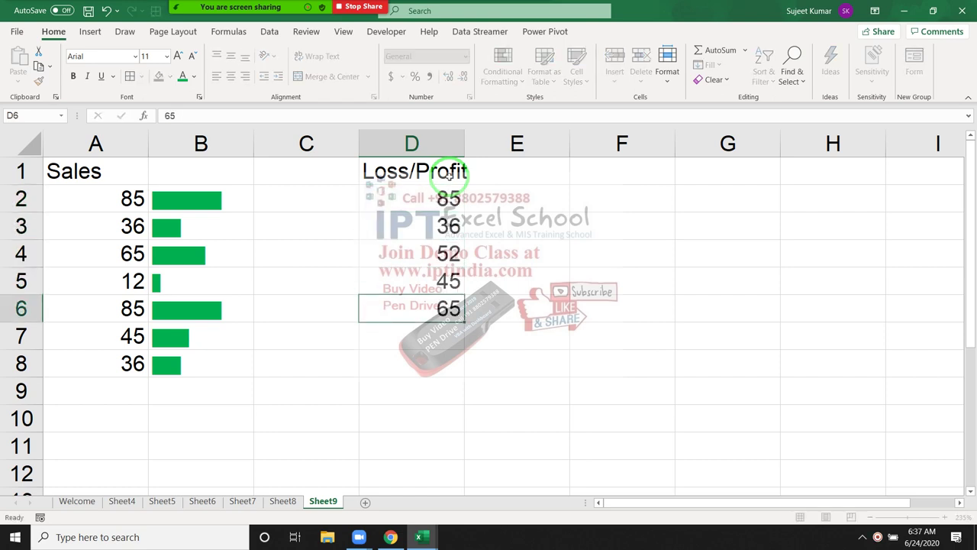
key("Return")
type("25")
key("Return")
type("63")
key("Return")
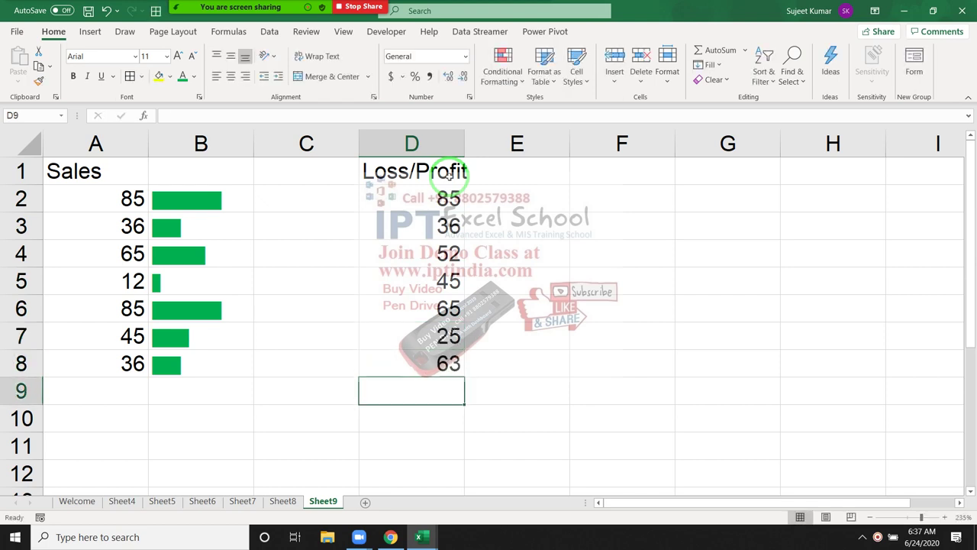
double_click(435, 258)
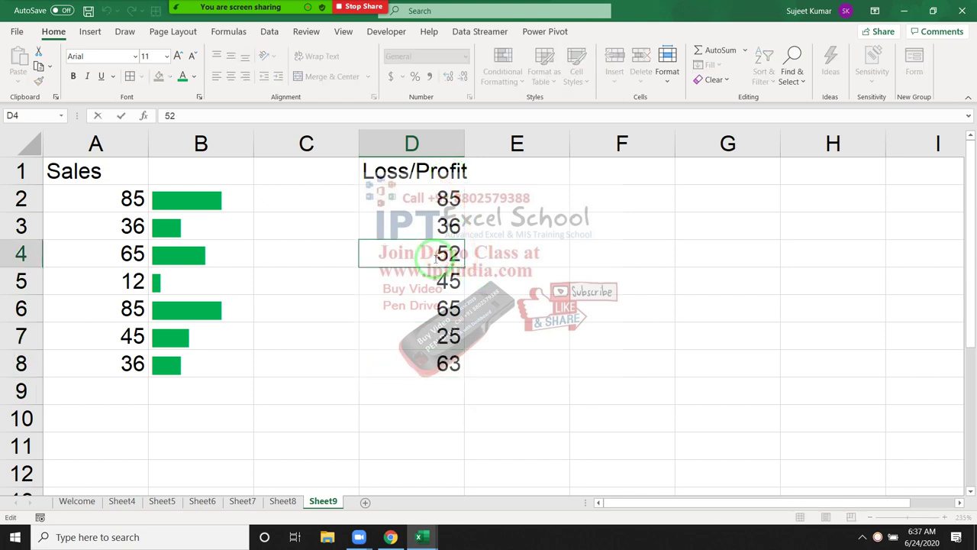
Step: Prefix a minus sign to 52 in D4 and 65 in D6, making them losses
type("-")
left_click(428, 303)
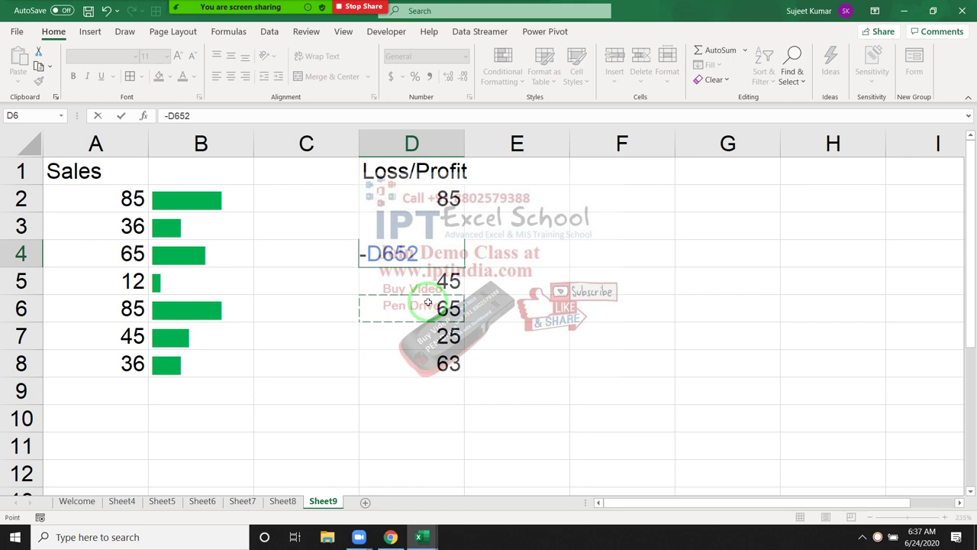
key("BackSpace")
key("BackSpace")
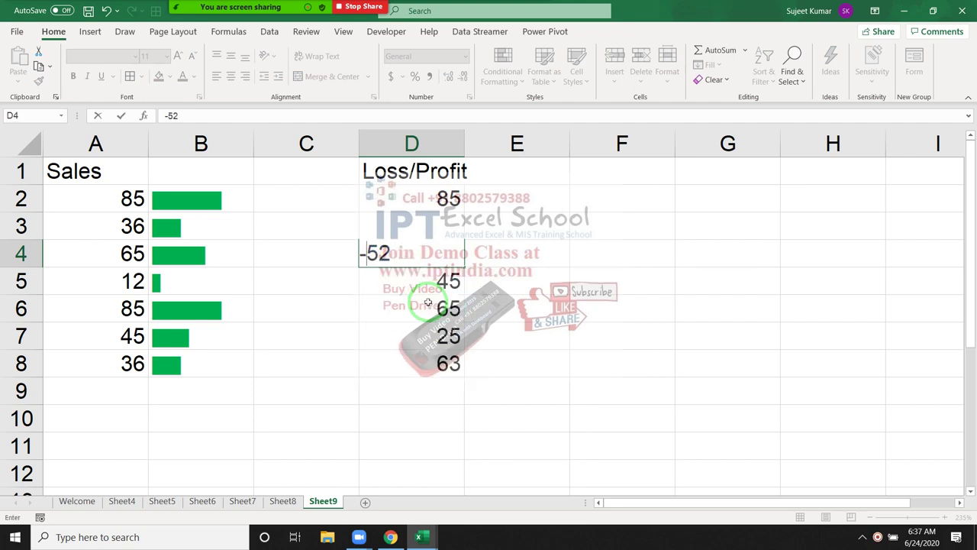
key("Return")
double_click(427, 303)
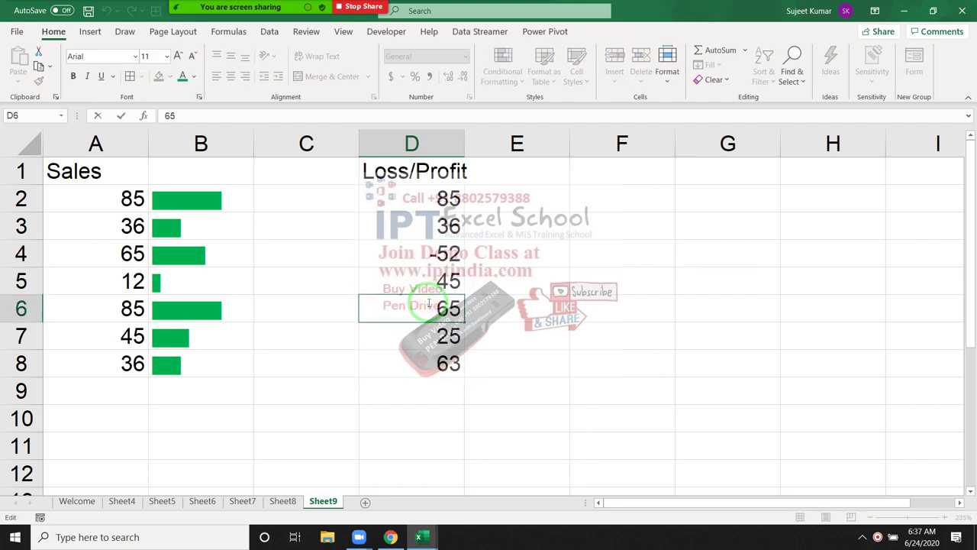
type("-")
key("Return")
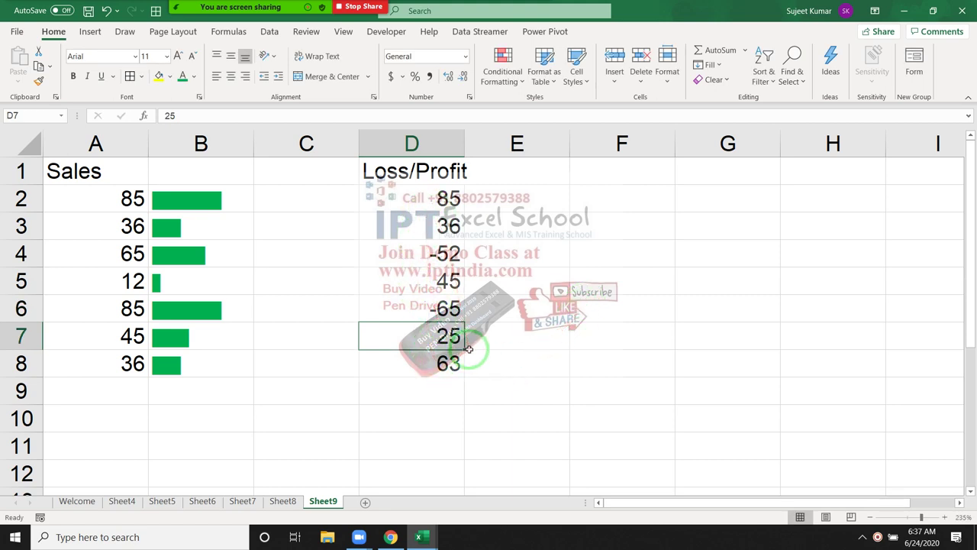
Step: In E2, start a formula with IF testing D2<=0 and a REPT function
left_click(582, 217)
left_click(587, 197)
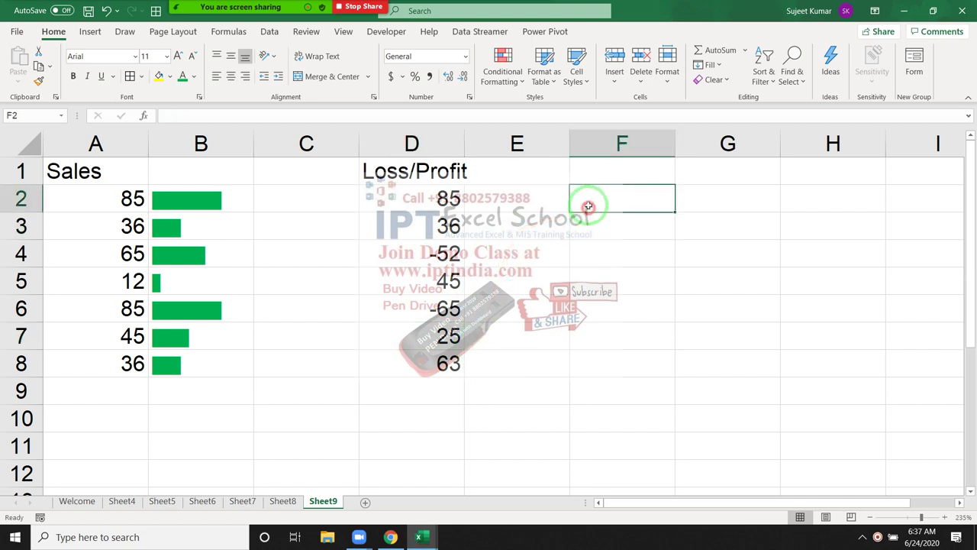
left_click(556, 198)
type("=")
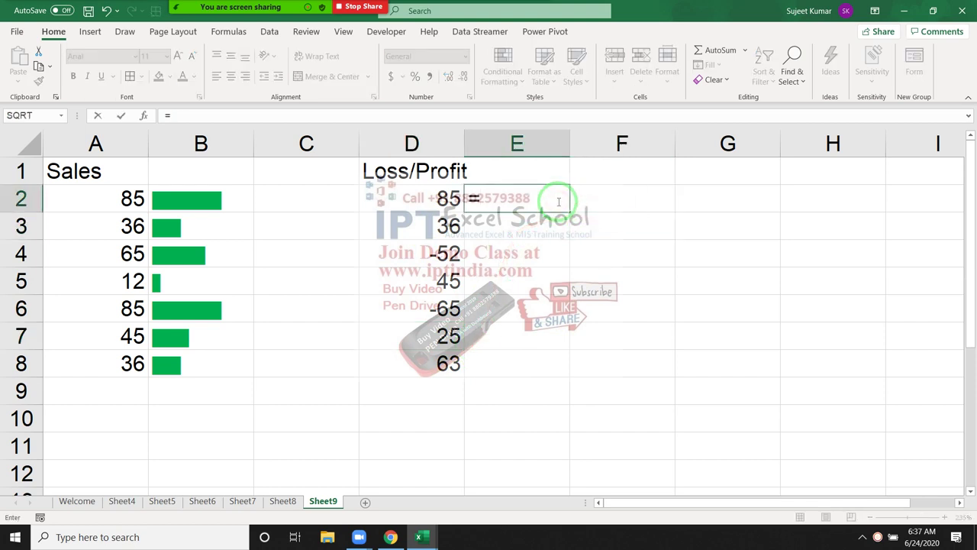
type("if")
key("Tab")
key("Left")
type("<=0,")
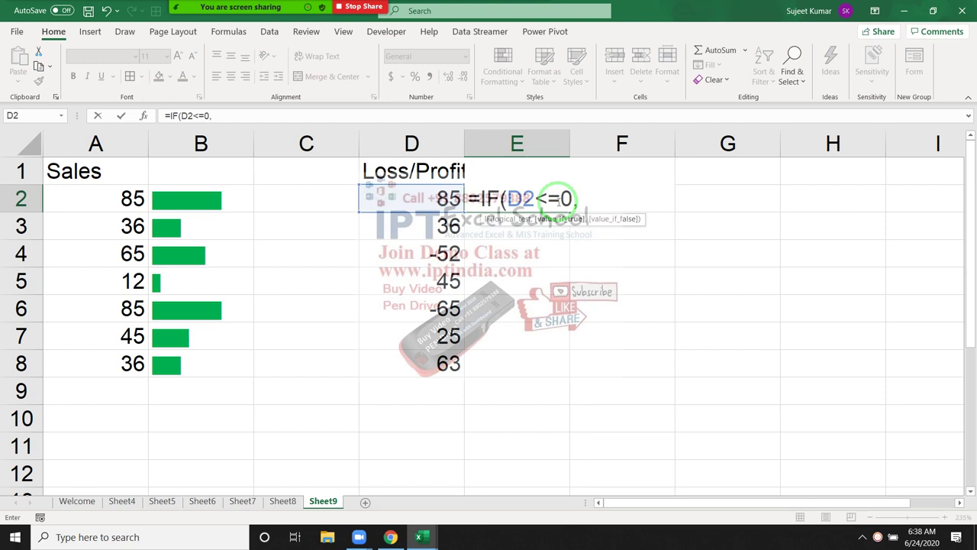
type("re")
key("Down")
key("Down")
key("Tab")
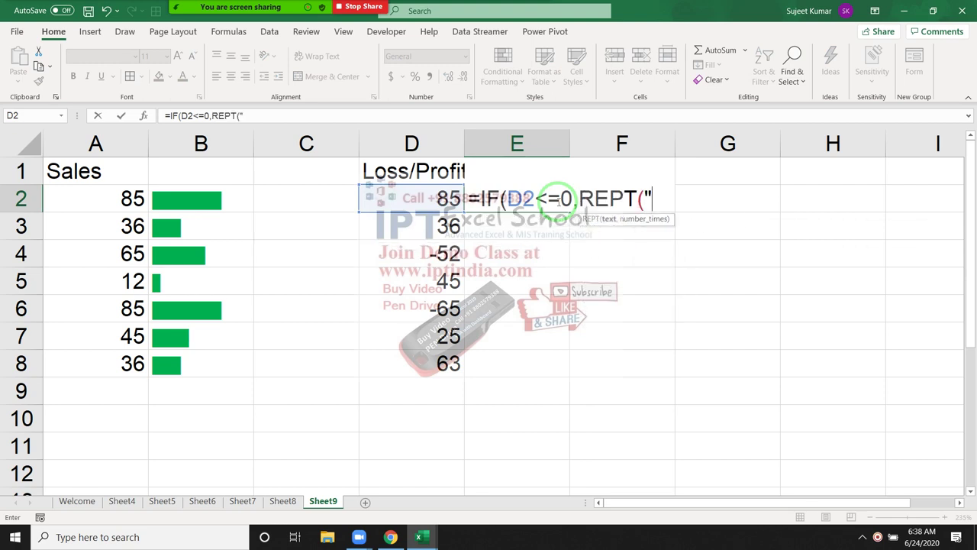
Step: Complete and enter E2 as =IF(D2<=0,REPT("|",ABS(D2)/5),"")
type("|\",")
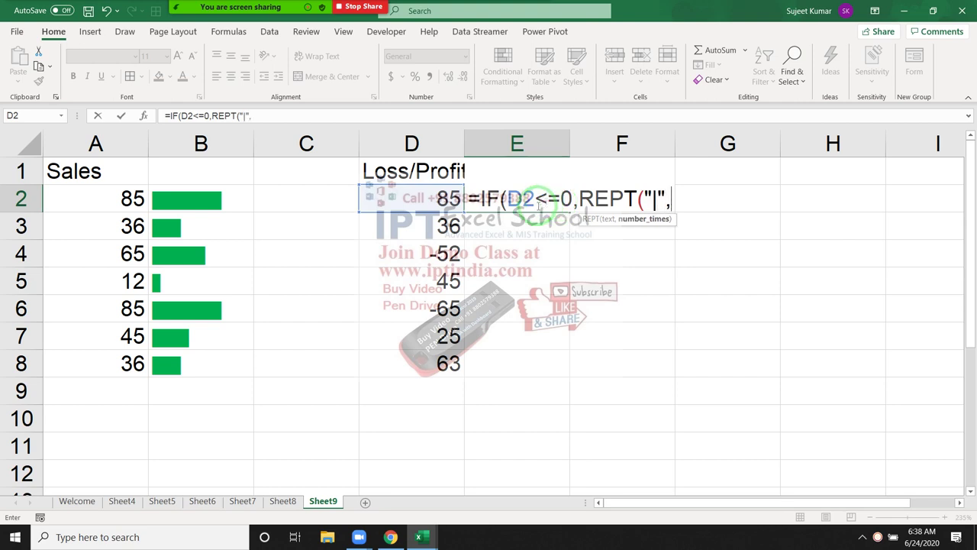
left_click(432, 198)
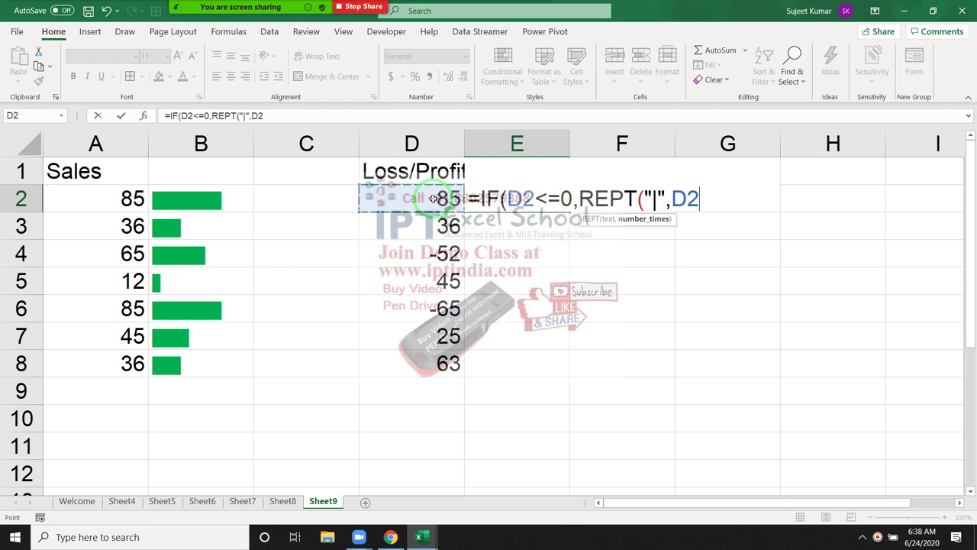
key("BackSpace")
key("BackSpace")
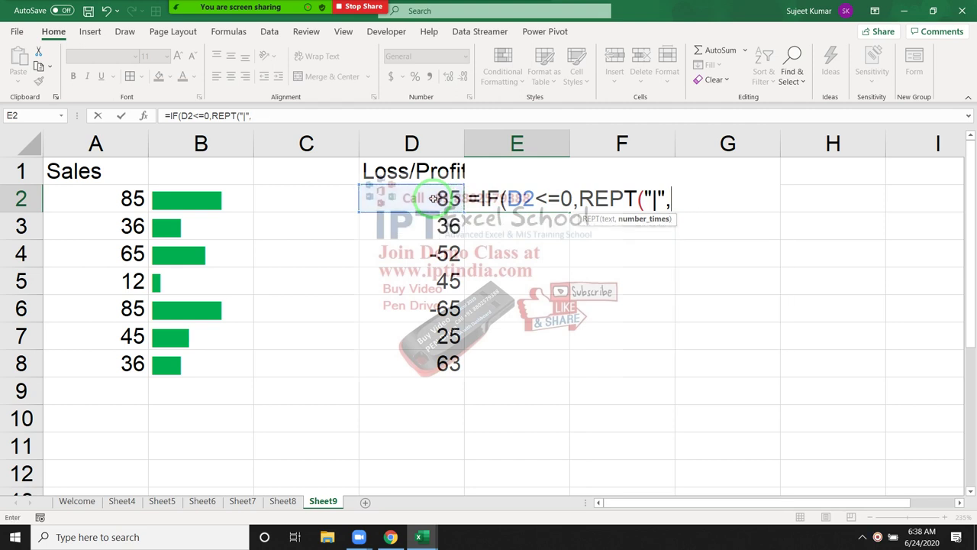
type("abs")
key("Tab")
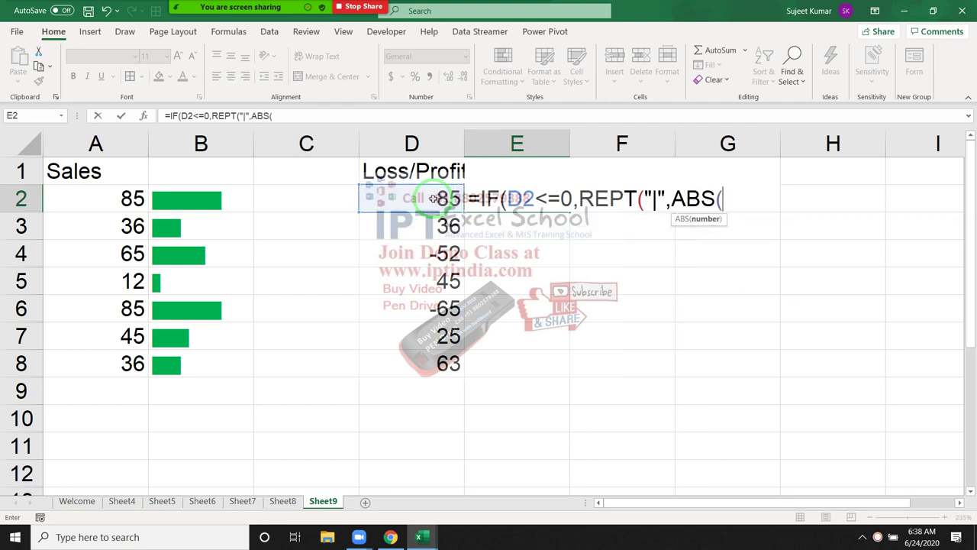
left_click(432, 198)
type(")/")
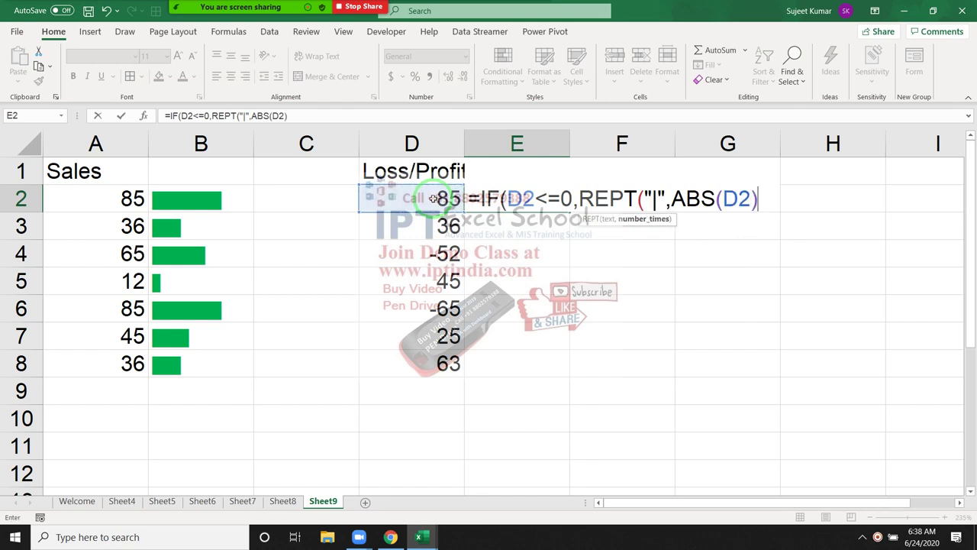
type("5")
type(")")
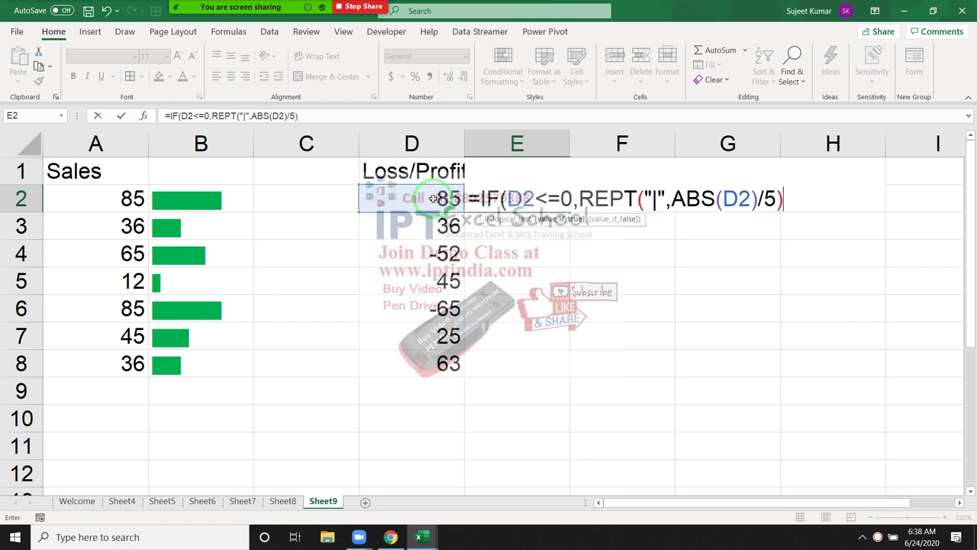
type(",\"\"")
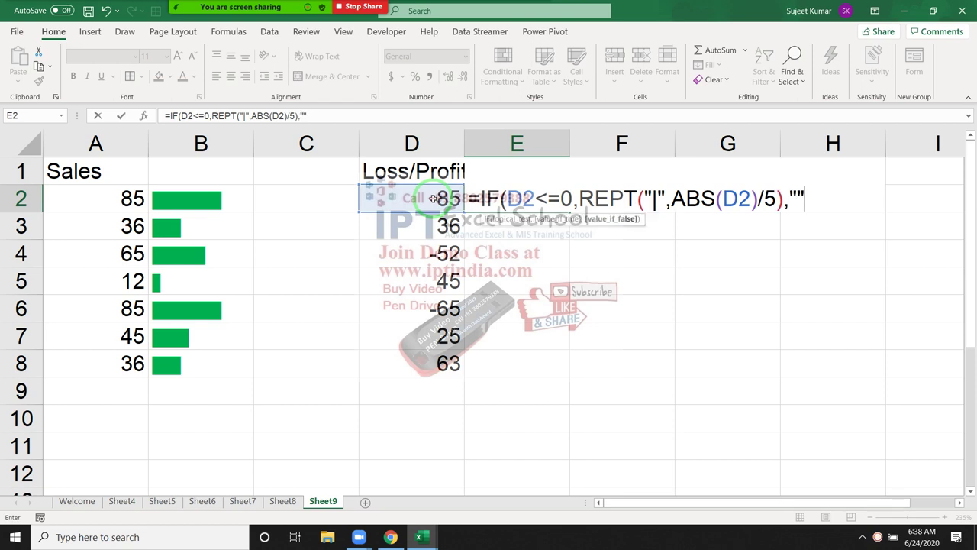
type(")")
key("Return")
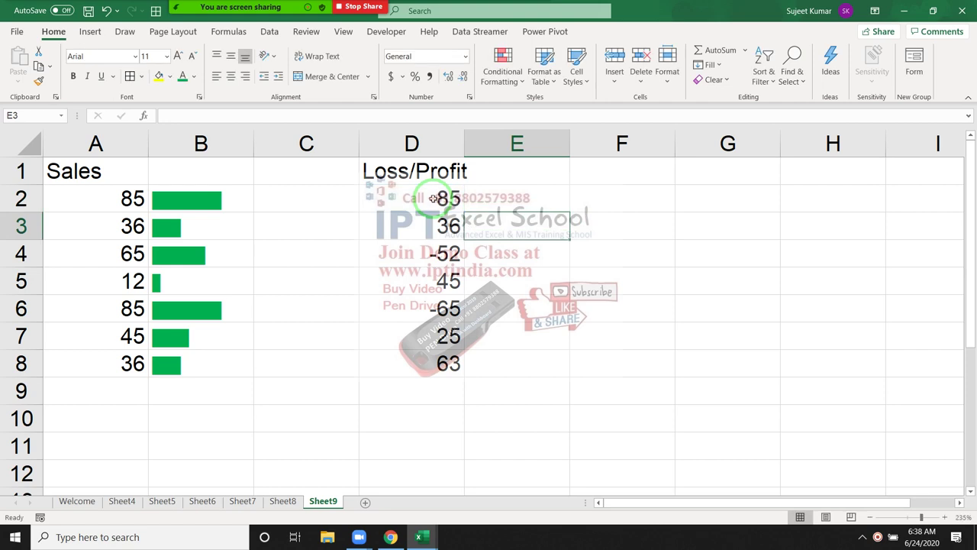
Step: Fill the E2 bar formula down to E8 and copy its formula text
key("Up")
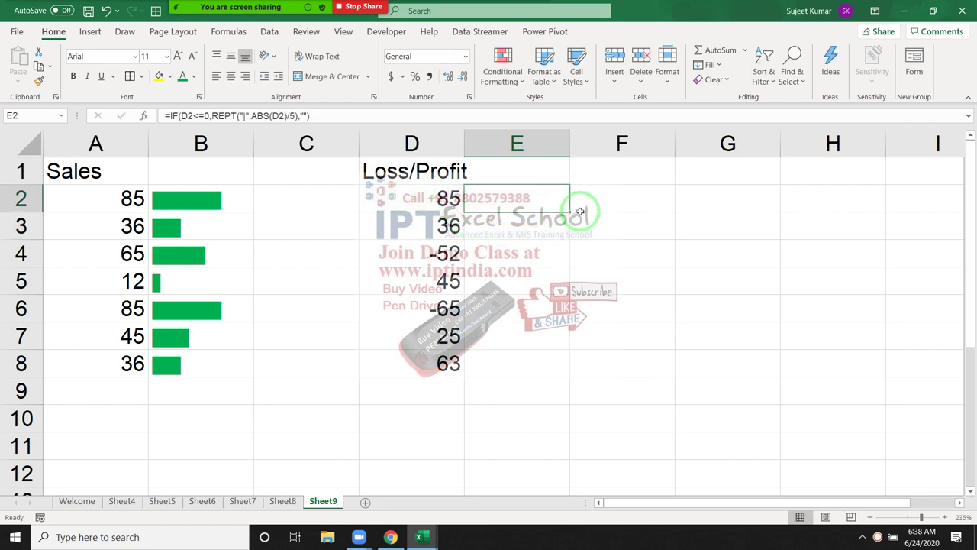
double_click(569, 211)
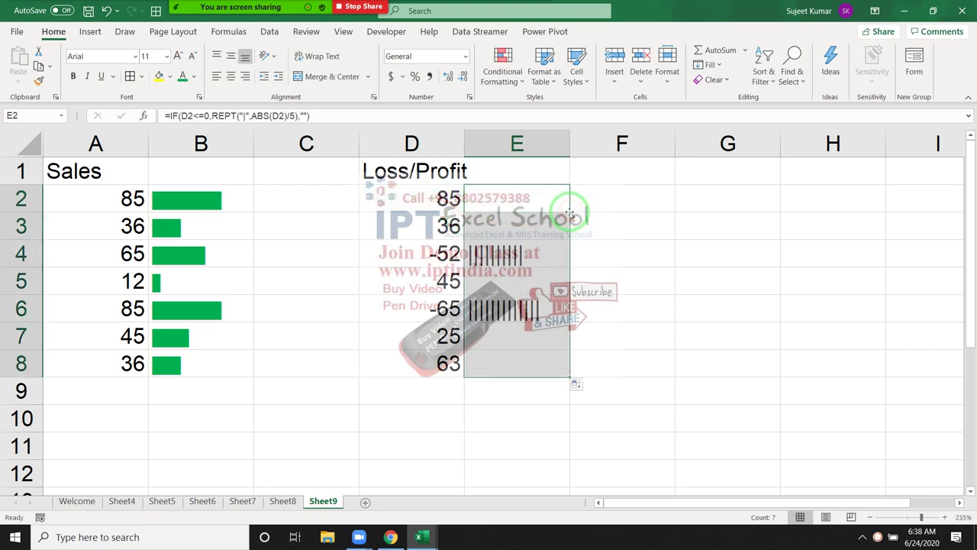
left_click(538, 200)
left_click_drag(326, 115, 134, 115)
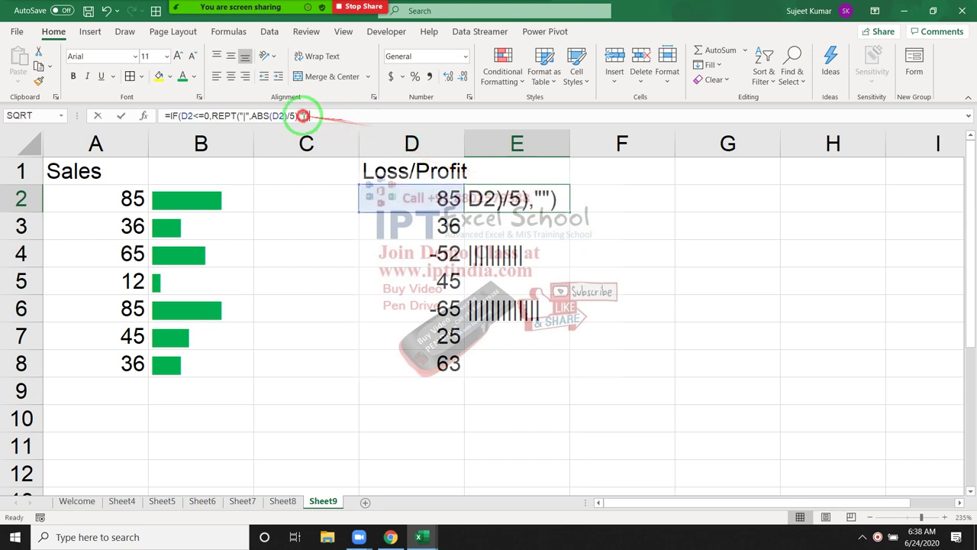
key("Escape")
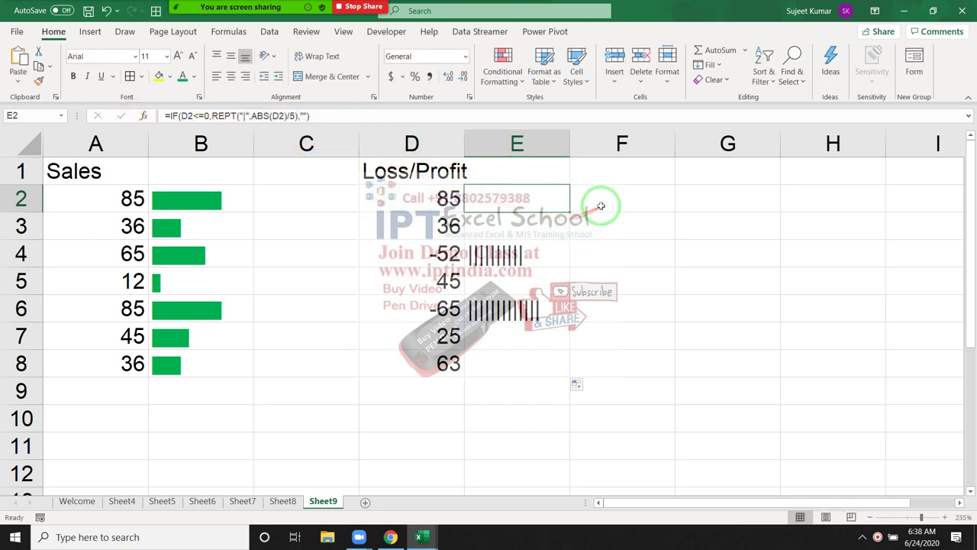
Step: Put the formula in F2 with the condition changed to D2>0 for profit bars
left_click(601, 205)
key("ctrl+v")
double_click(601, 205)
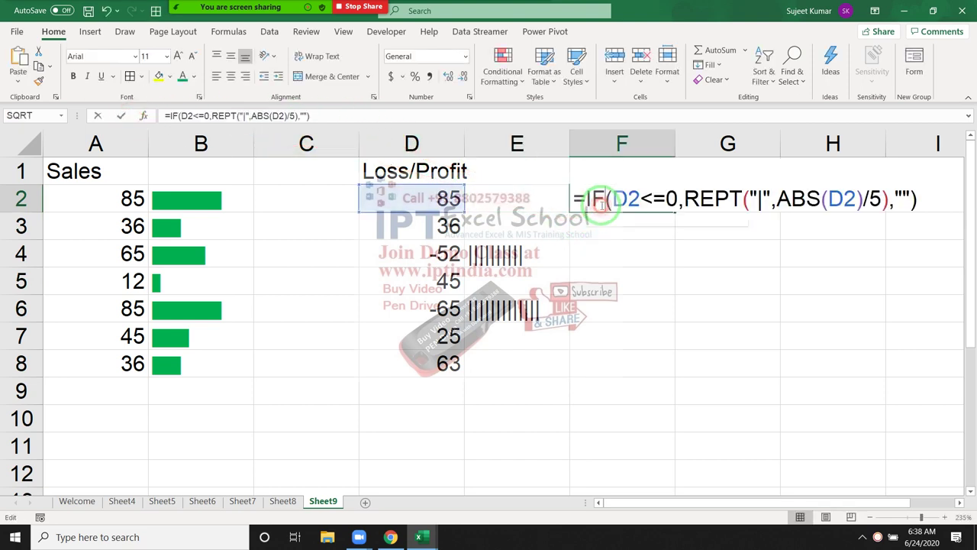
left_click(653, 200)
key("BackSpace")
key("Delete")
type(">")
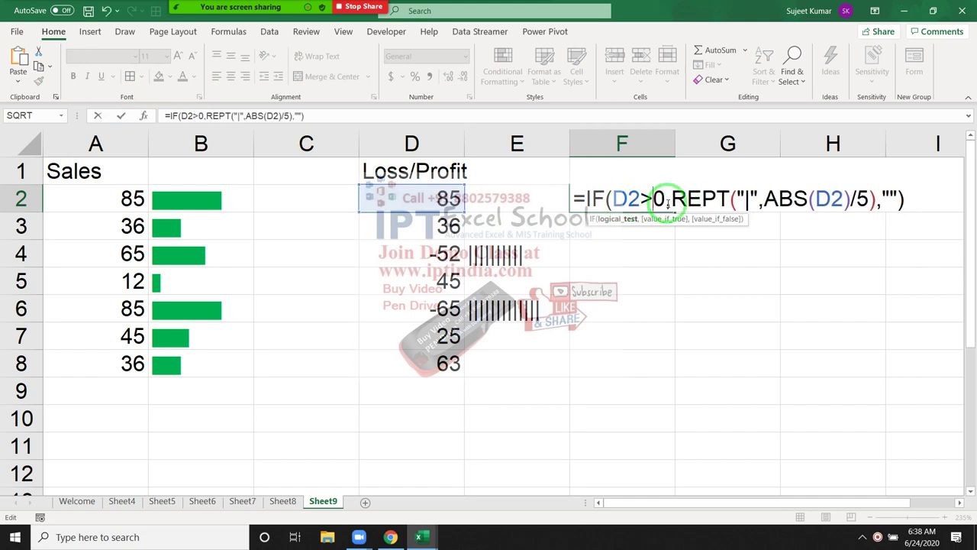
key("Return")
Step: Fill the F2 formula down to F8 and select both bar columns E2:F8
left_click(671, 202)
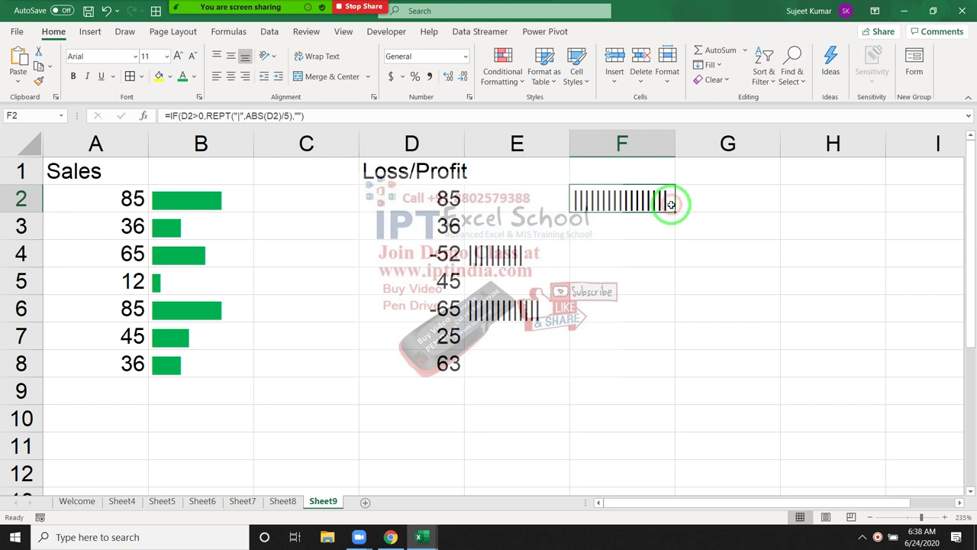
double_click(671, 214)
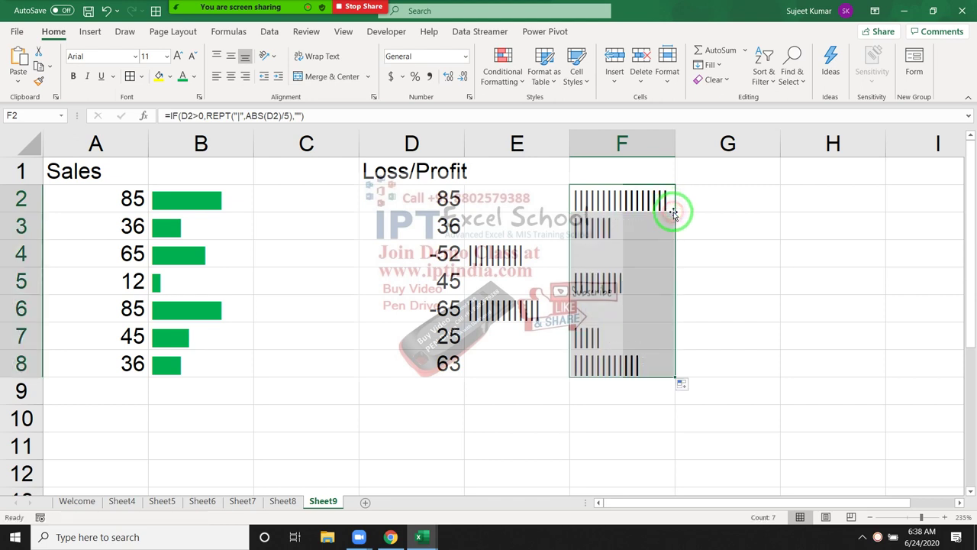
left_click(546, 200)
left_click_drag(557, 219, 622, 359)
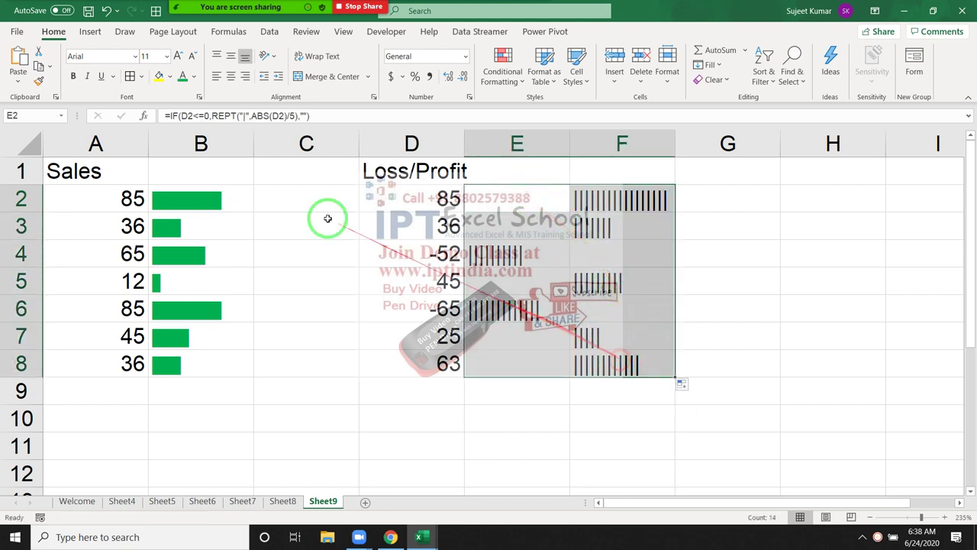
Step: Set E2:F8 to the Britannic Bold font so the bars become solid blocks
left_click(134, 57)
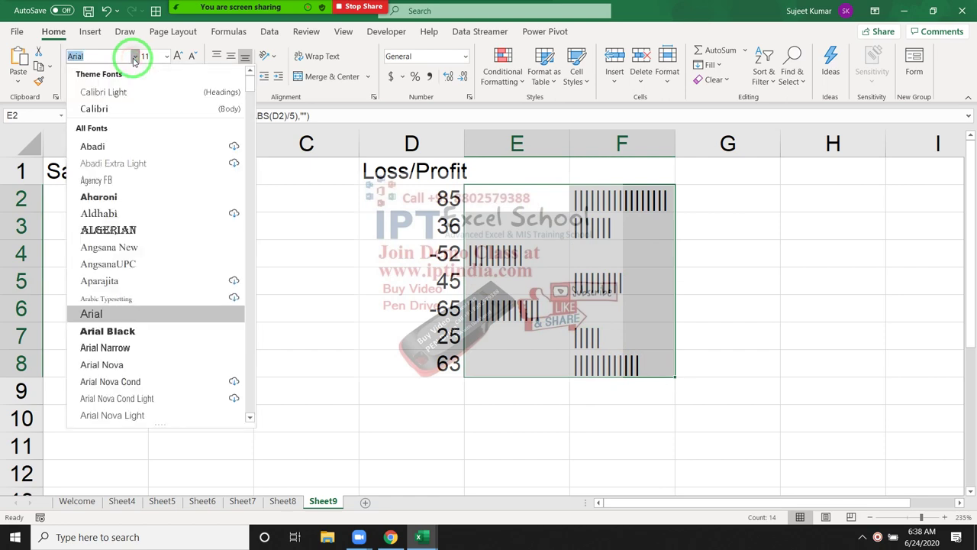
scroll(188, 295, "down", 4)
scroll(188, 294, "down", 5)
scroll(184, 297, "down", 6)
scroll(184, 298, "down", 3)
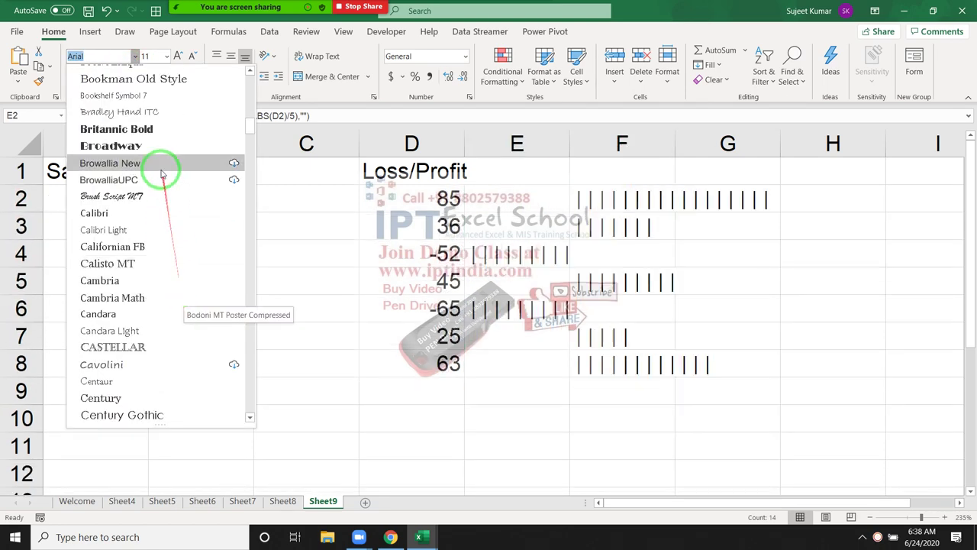
left_click(156, 136)
Step: Right-align the loss bars in E2:E8 and left-align the profit bars in F2:F8
left_click_drag(523, 196, 519, 356)
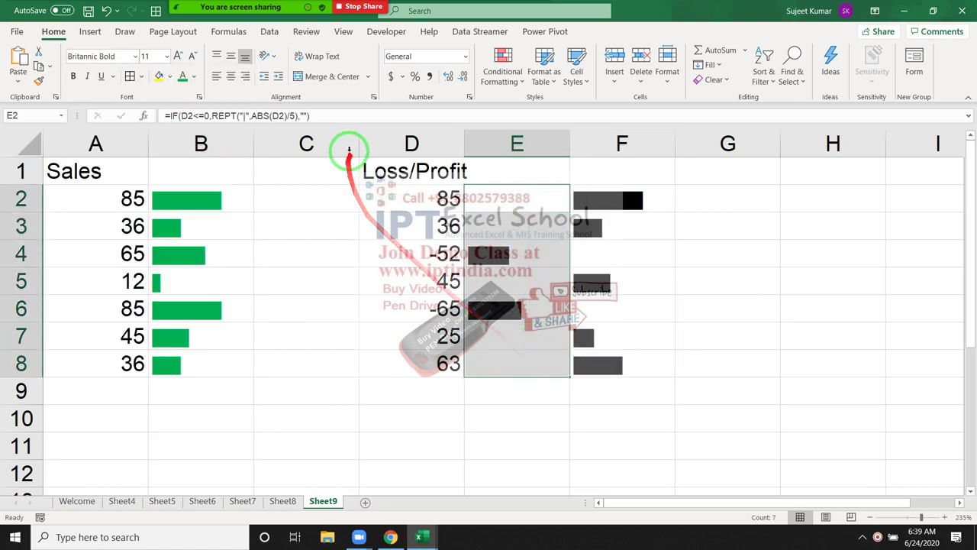
left_click(246, 78)
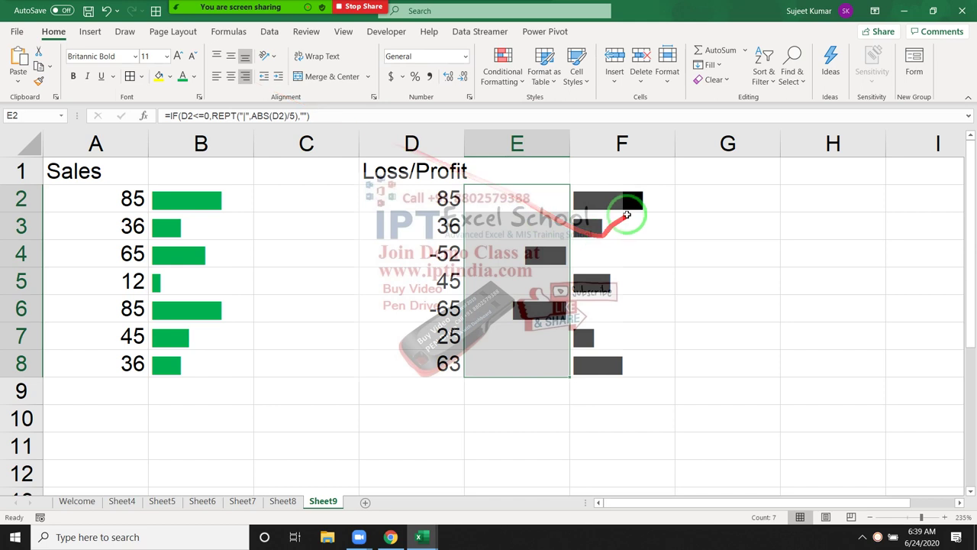
left_click_drag(628, 207, 630, 355)
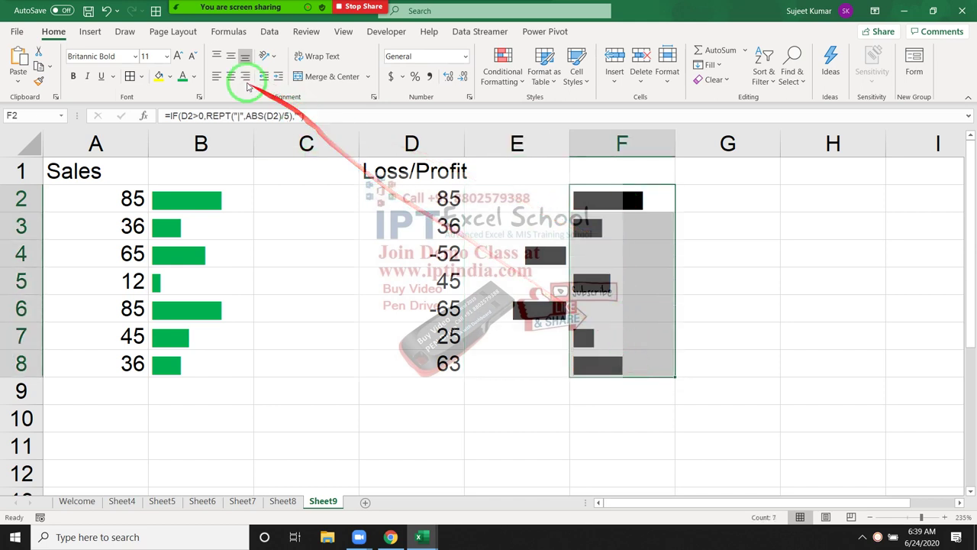
left_click(217, 76)
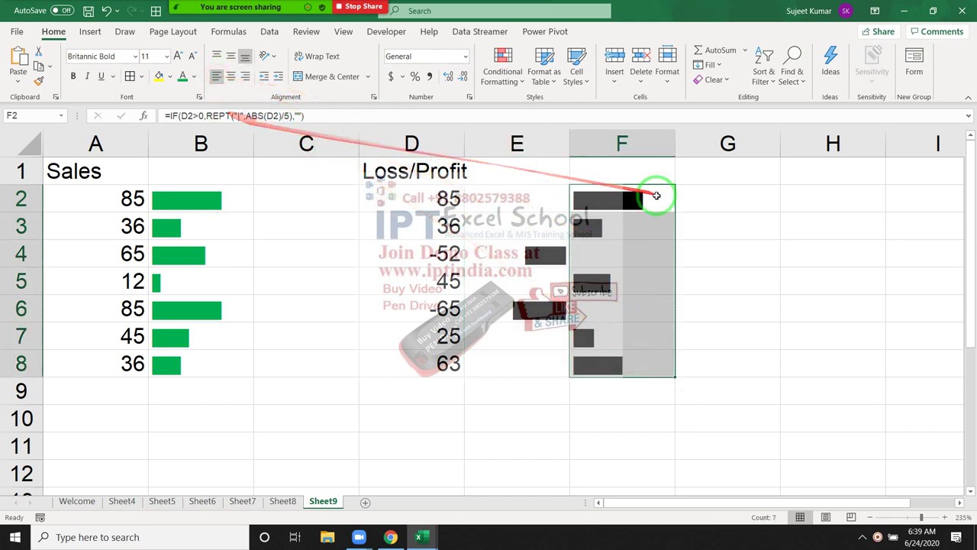
right_click(660, 219)
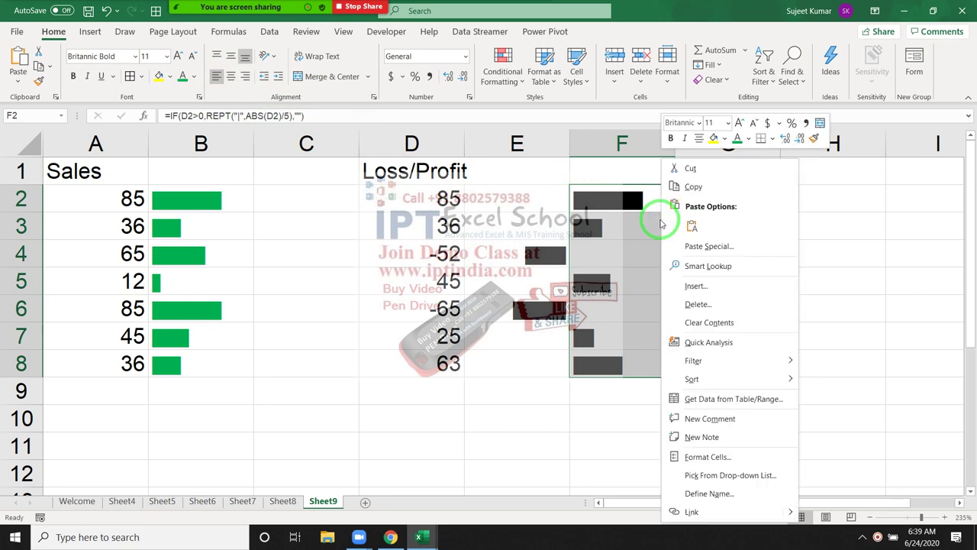
Step: Add a left border to F2:F8 as the axis between loss and profit bars
left_click(704, 454)
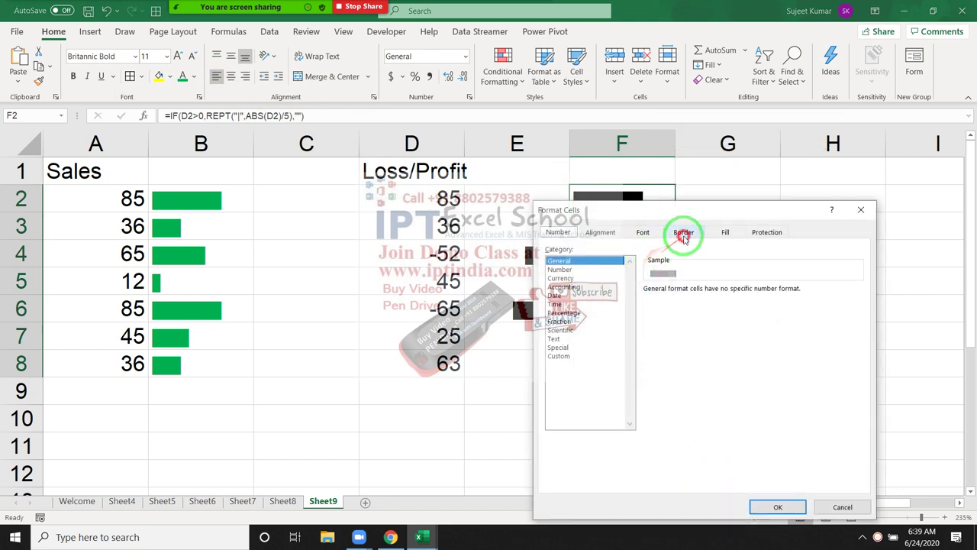
left_click(683, 231)
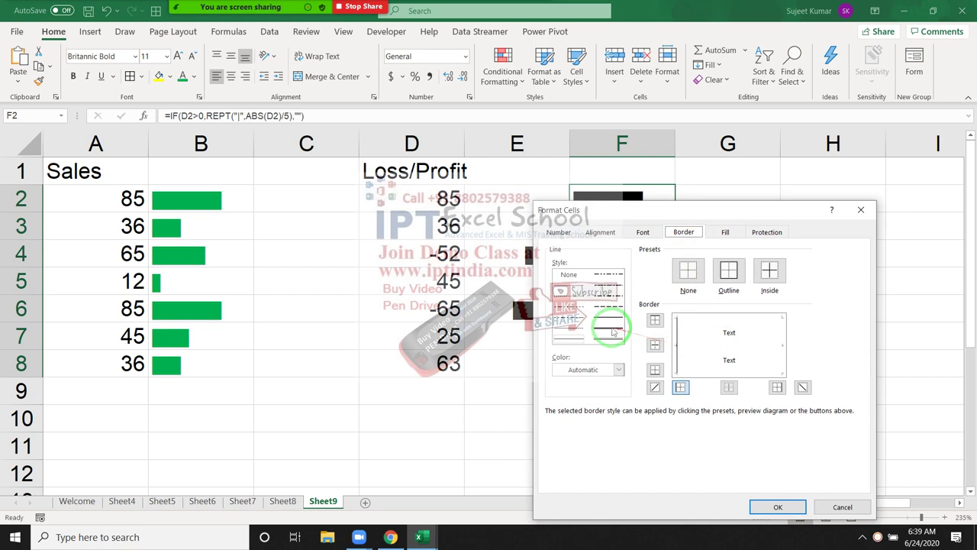
left_click(607, 370)
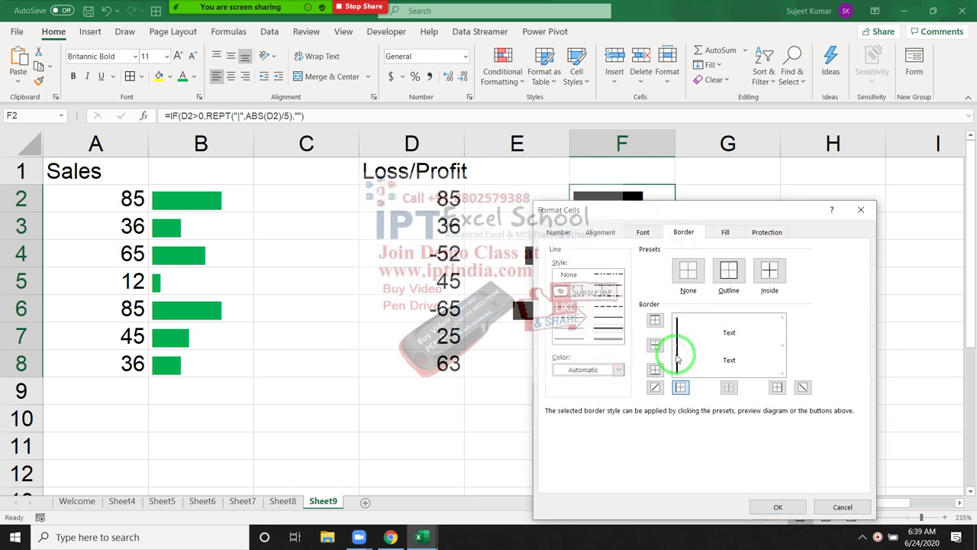
left_click(779, 506)
left_click(680, 446)
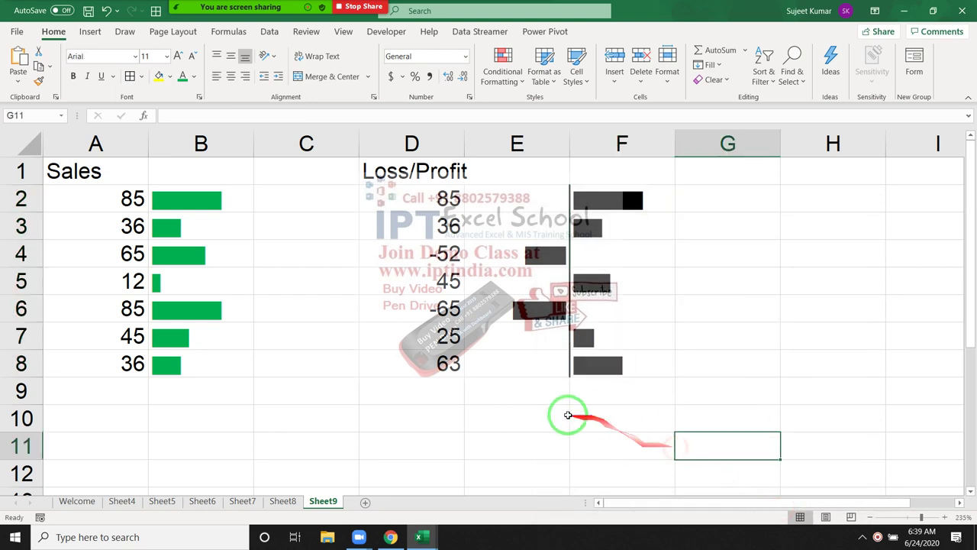
Step: Add a top border across E9:F9 as the chart's baseline
left_click_drag(534, 393, 611, 393)
right_click(616, 395)
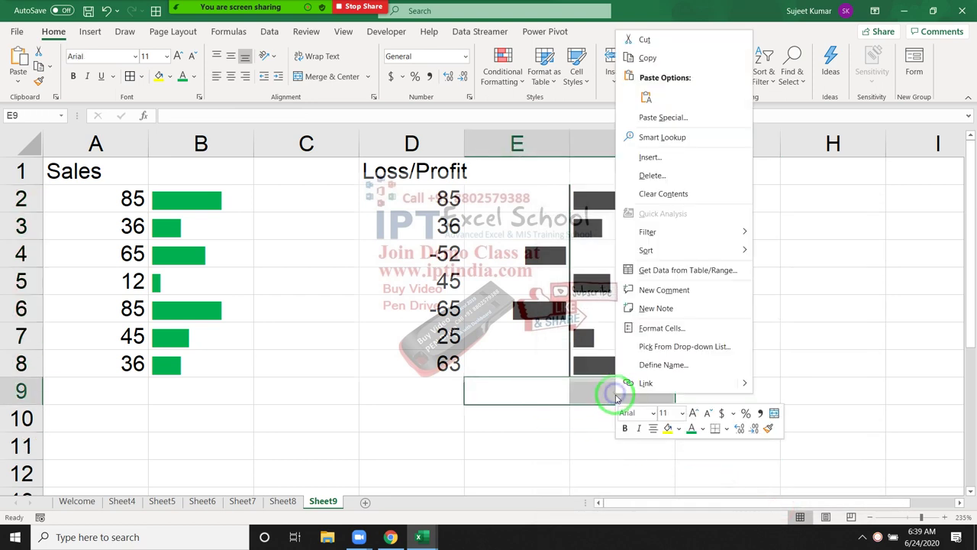
left_click_drag(569, 228, 210, 145)
mouse_move(655, 232)
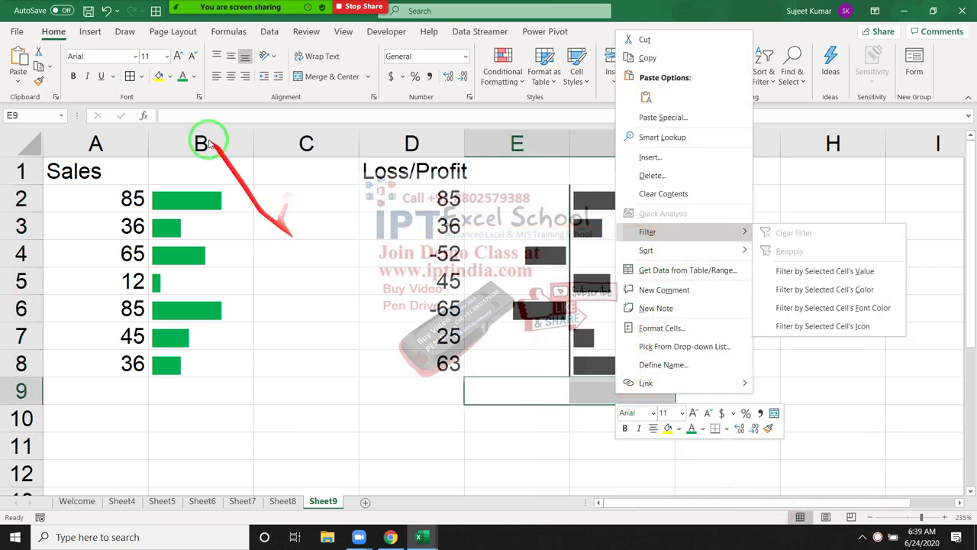
left_click(142, 78)
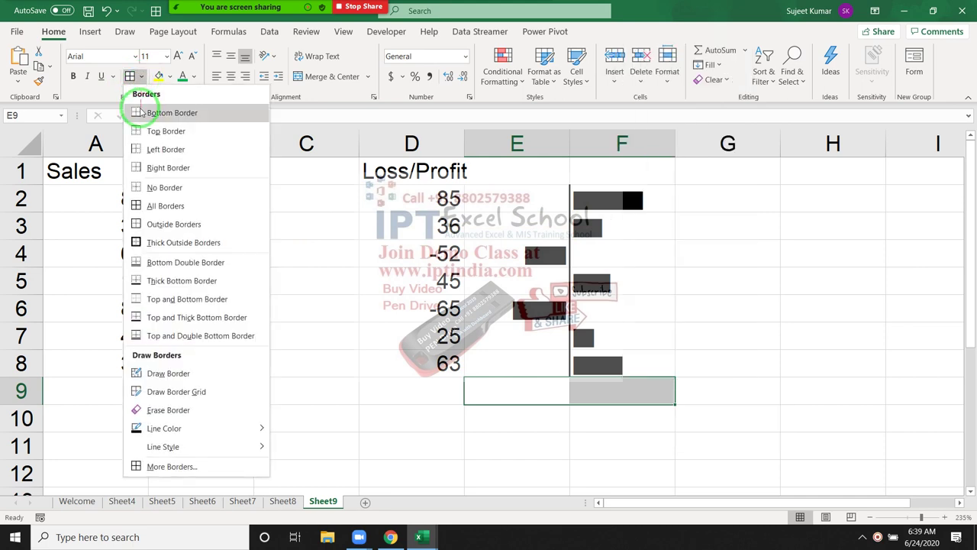
left_click(142, 131)
left_click(469, 412)
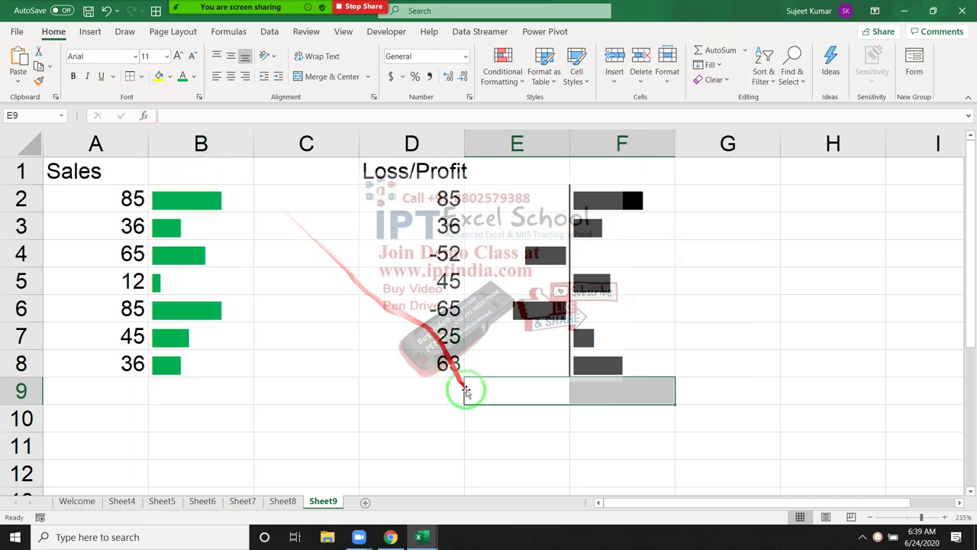
left_click_drag(491, 194, 519, 355)
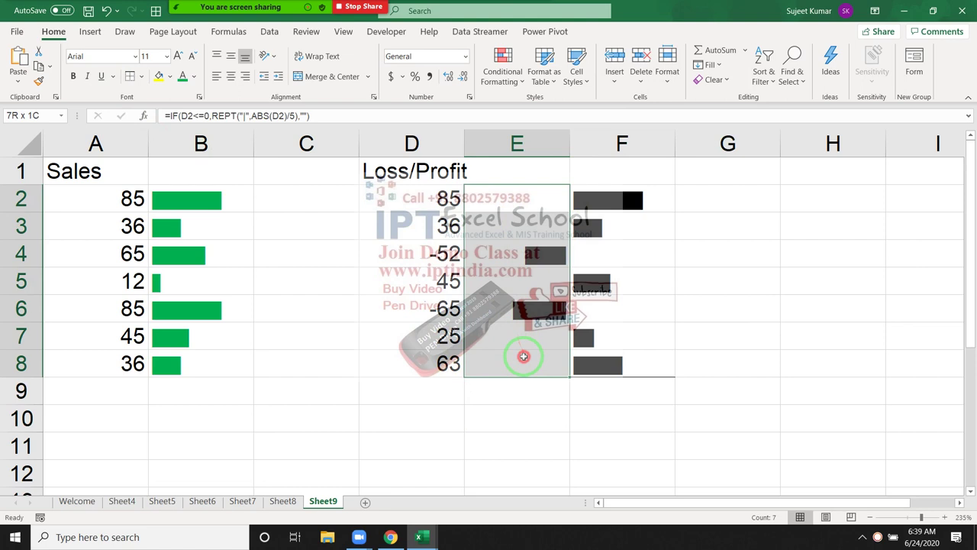
Step: Apply red font colour to the E2:E8 loss bars and green to the F2:F8 profit bars
left_click(193, 77)
left_click(196, 217)
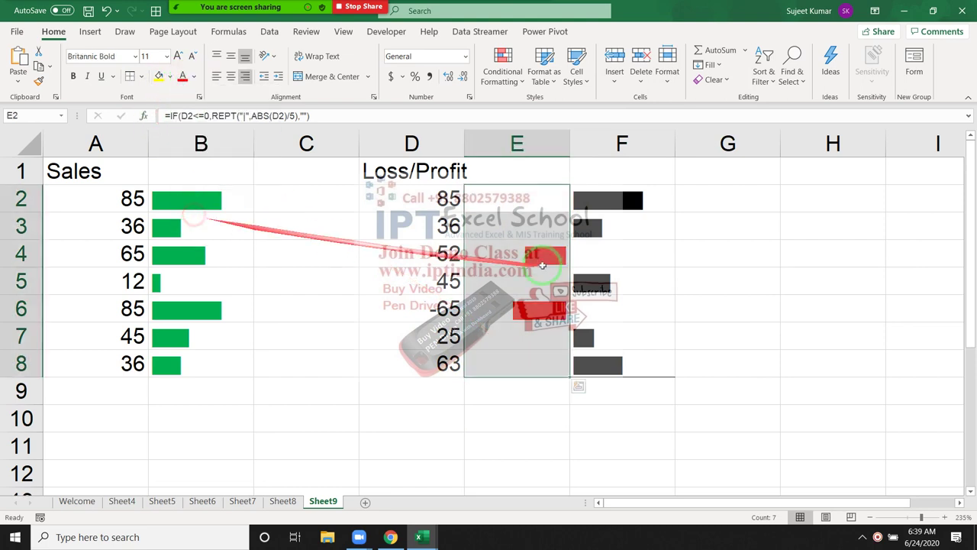
left_click_drag(620, 200, 633, 361)
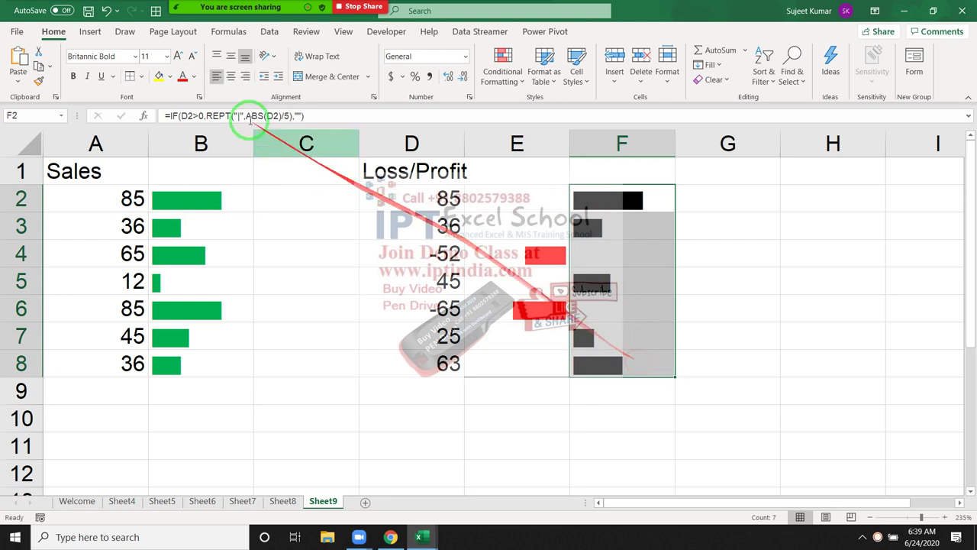
left_click(194, 76)
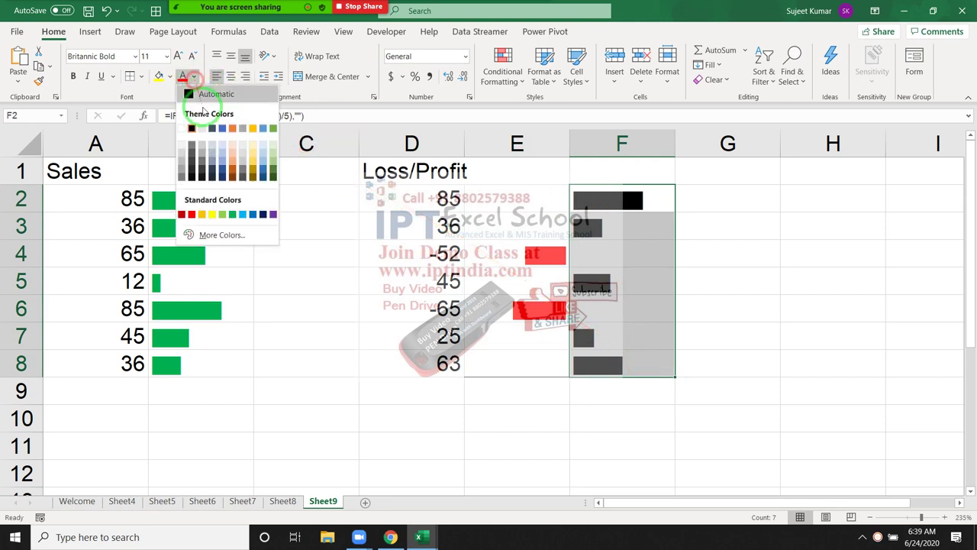
left_click(231, 217)
left_click(476, 394)
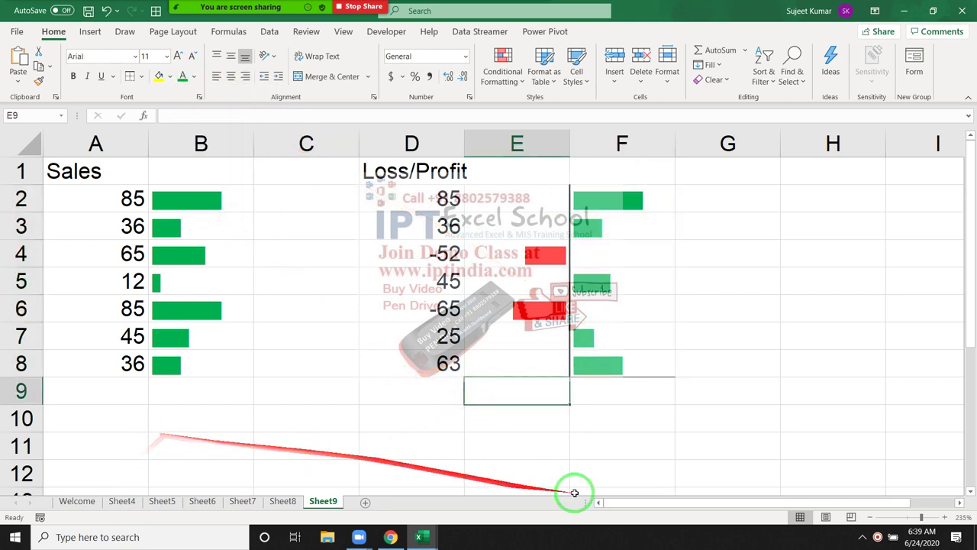
left_click(589, 457)
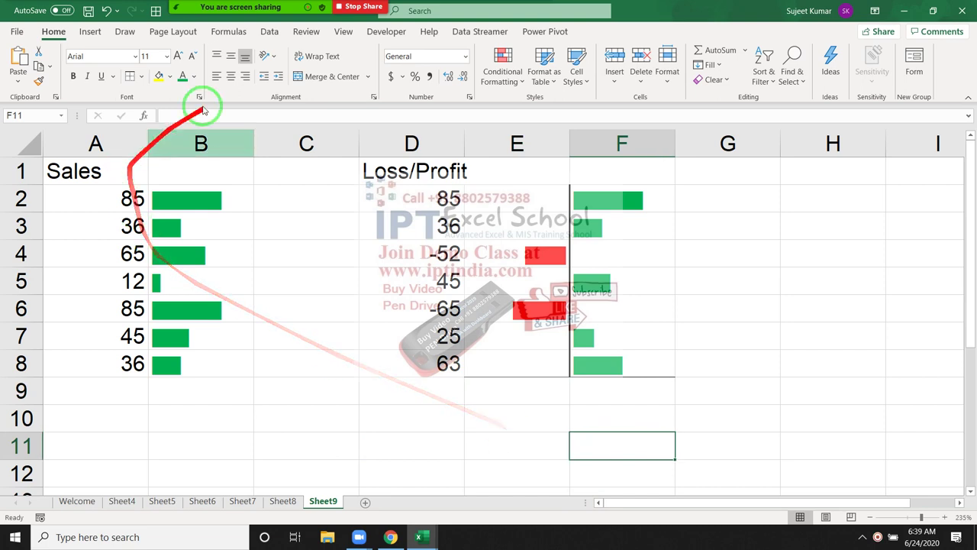
Step: Uncheck Gridlines View on the Page Layout tab so Sheet9 shows no gridlines
left_click(178, 32)
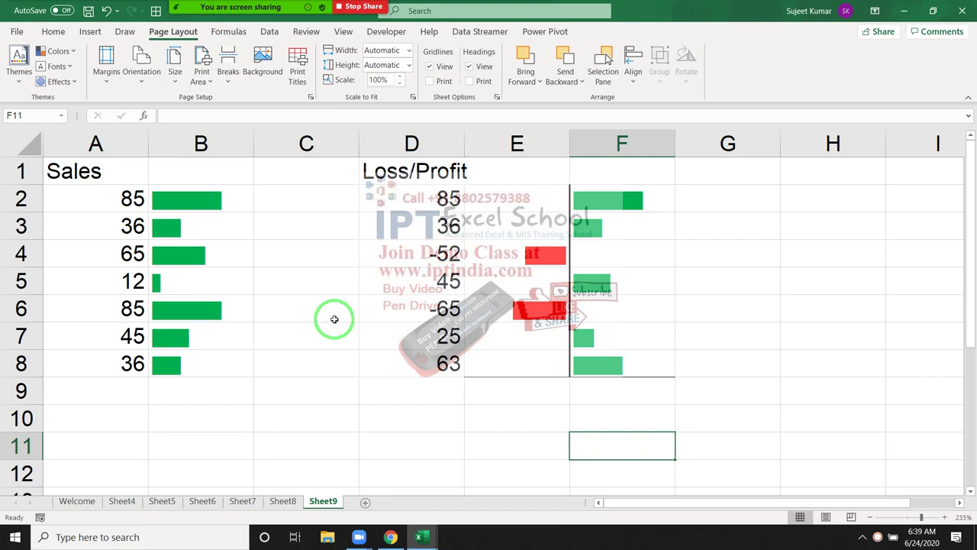
left_click(445, 67)
left_click(318, 428)
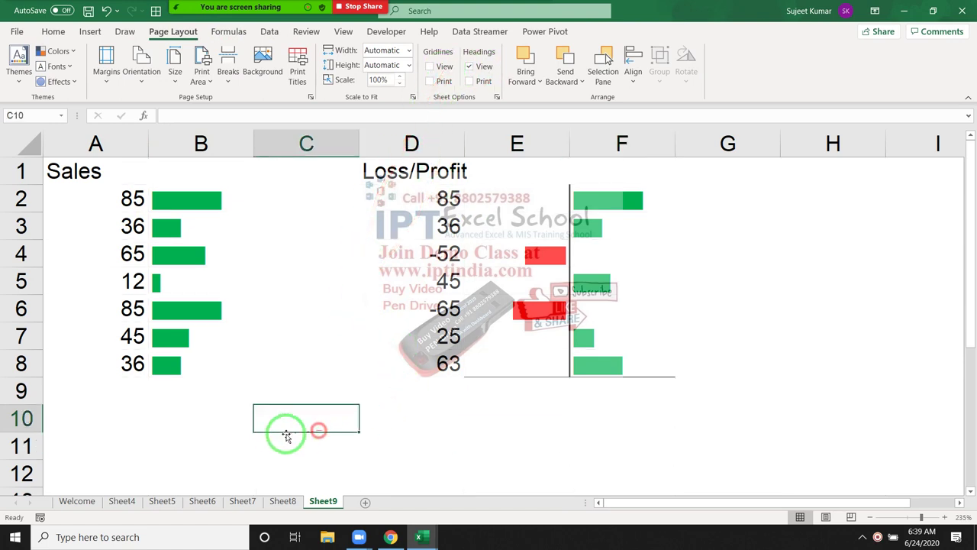